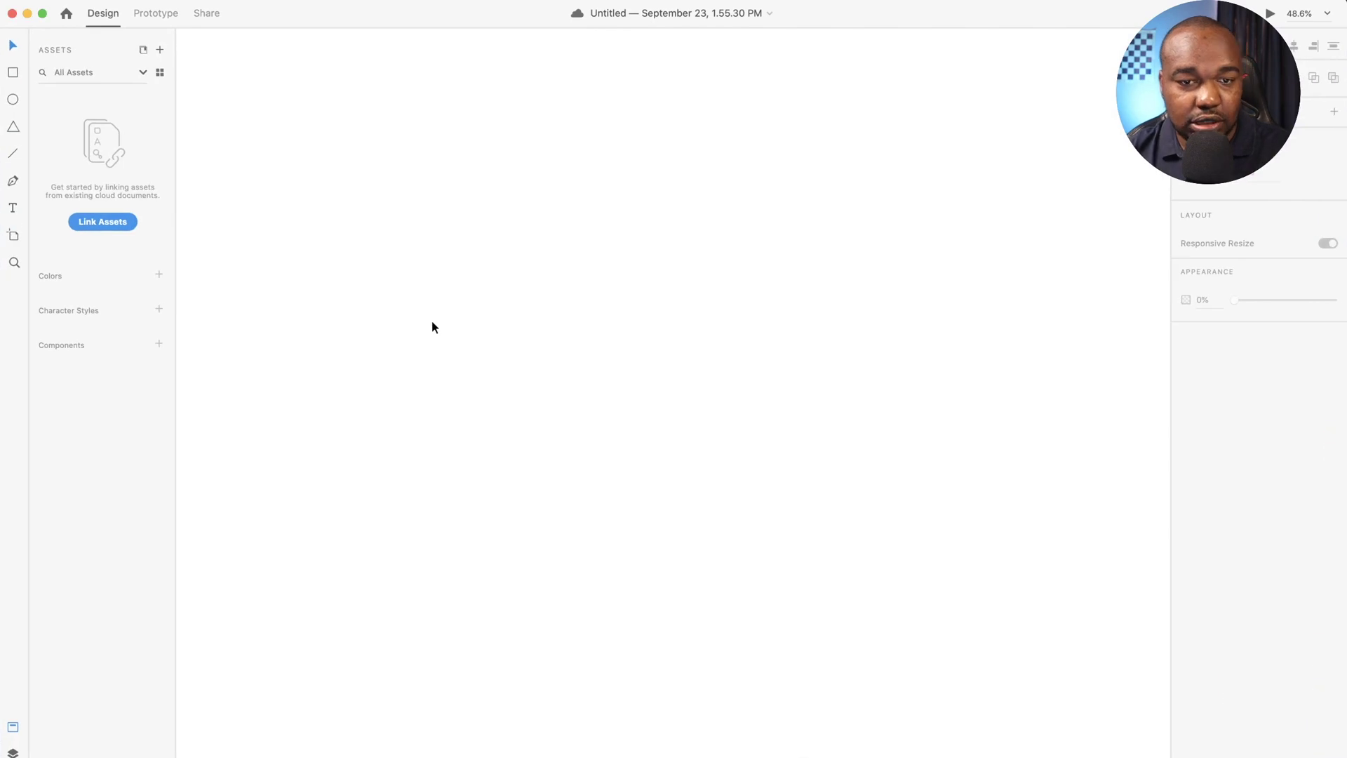
# Draw a square on the canvas with the Rectangle tool and shrink it slightly
pyautogui.click(13, 72)
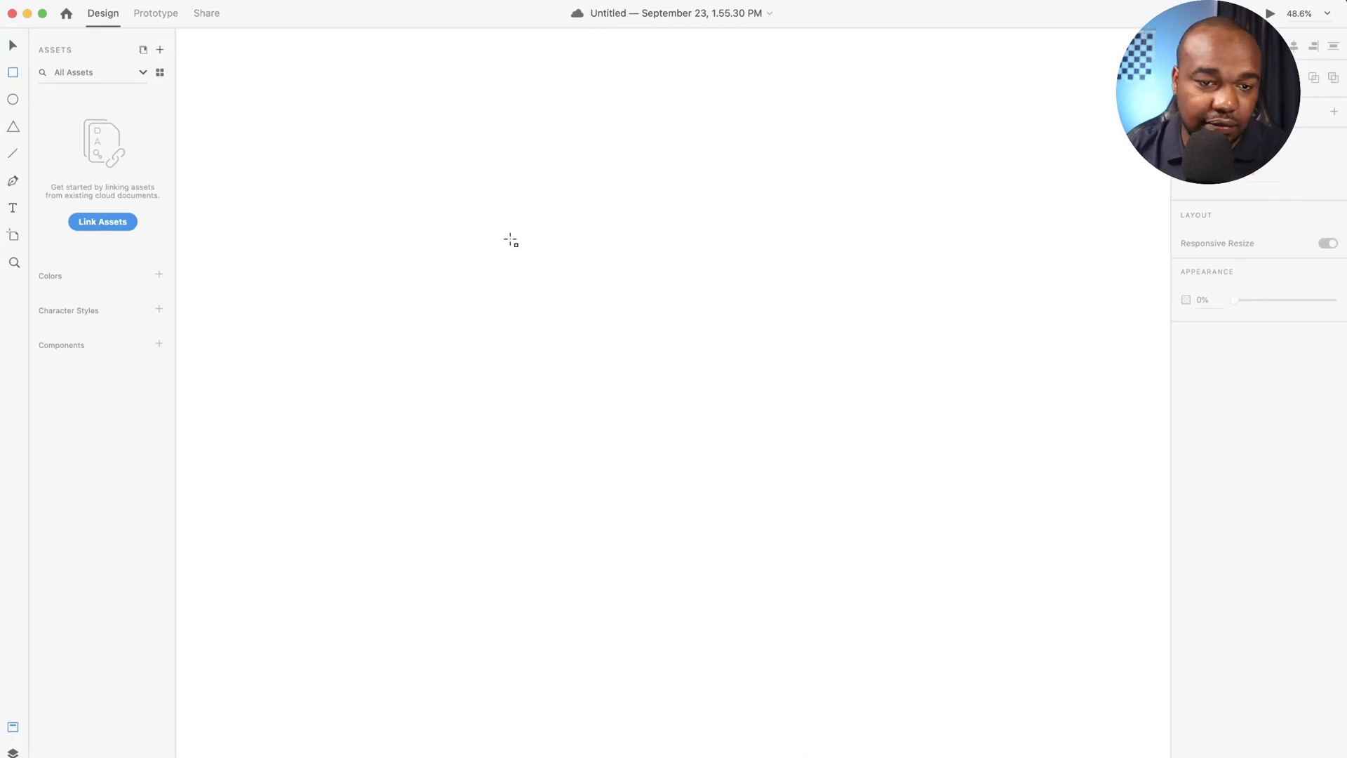
pyautogui.moveTo(455, 177); pyautogui.dragTo(950, 596)
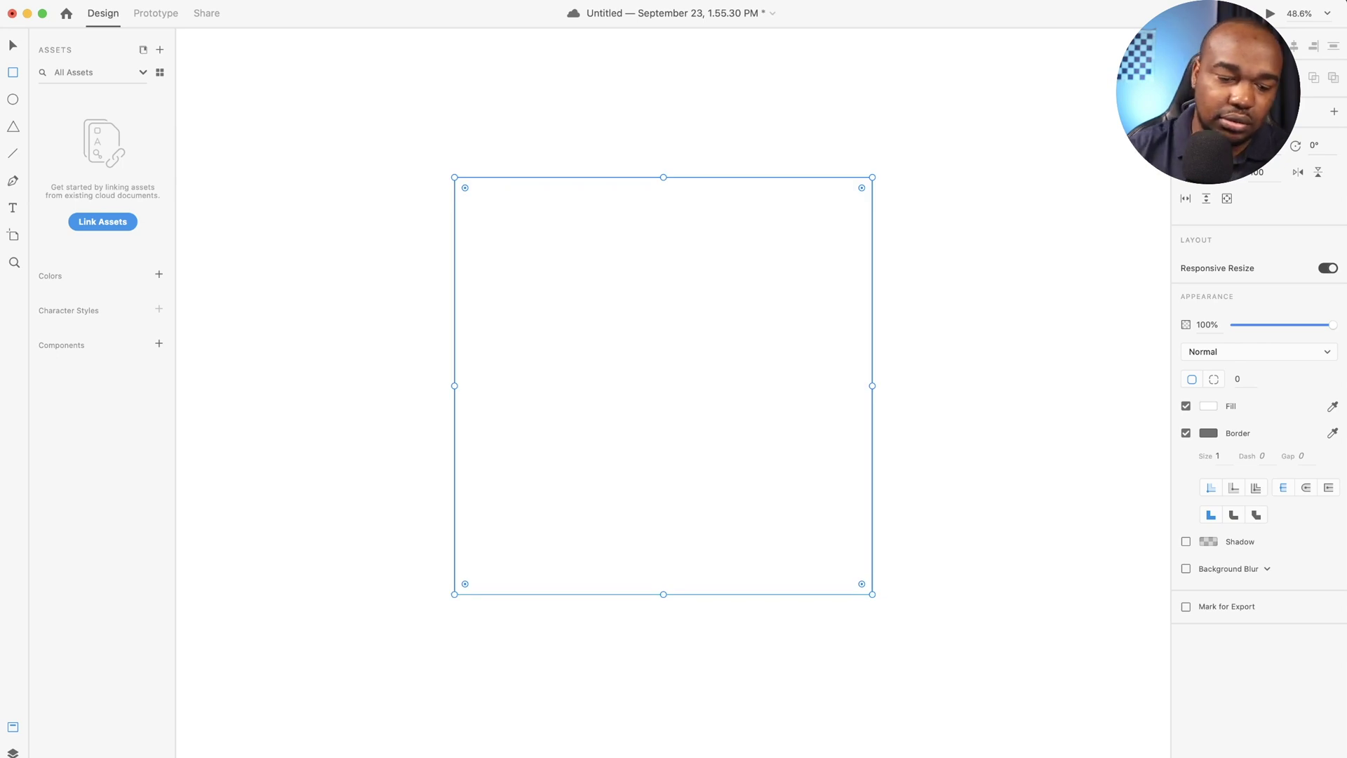
pyautogui.moveTo(873, 595); pyautogui.dragTo(828, 552)
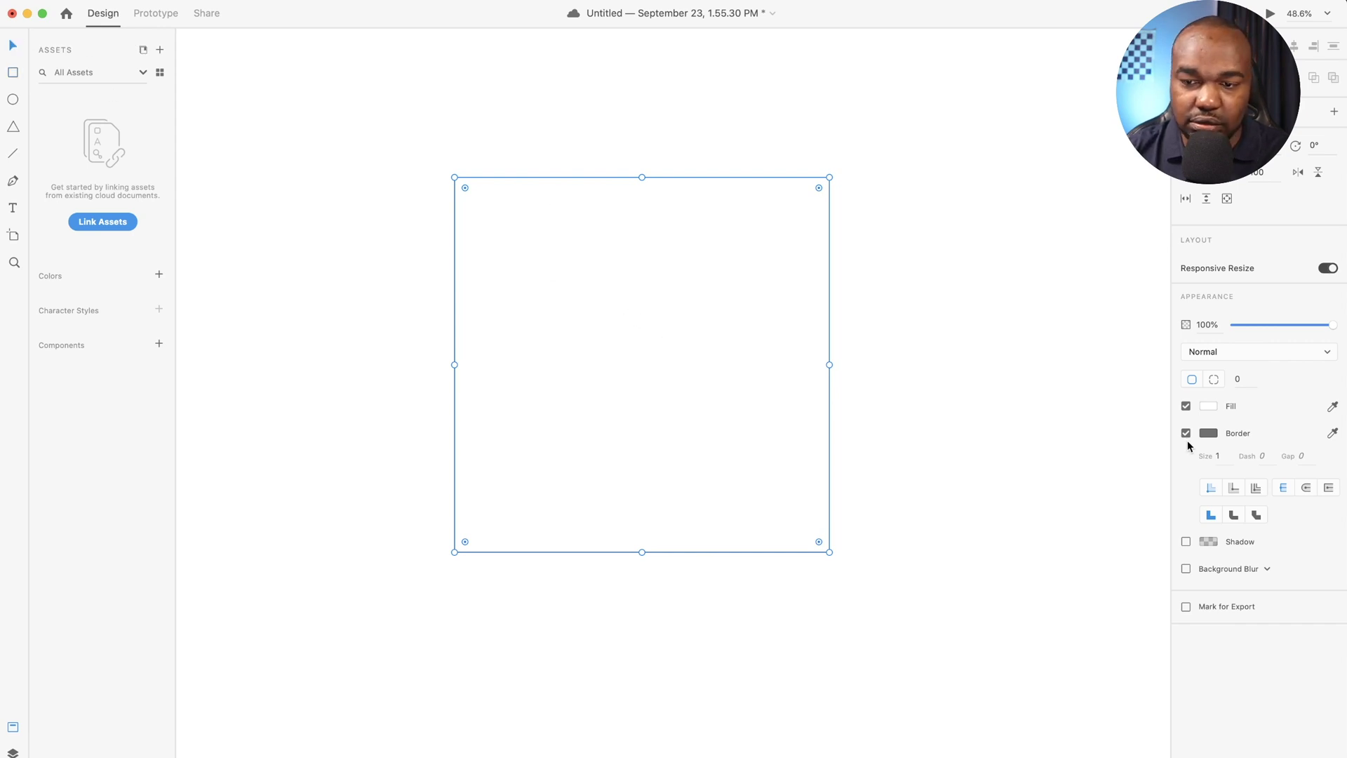
# Fill the square with solid black (#000000)
pyautogui.click(1208, 407)
pyautogui.moveTo(1105, 451); pyautogui.dragTo(1168, 475)
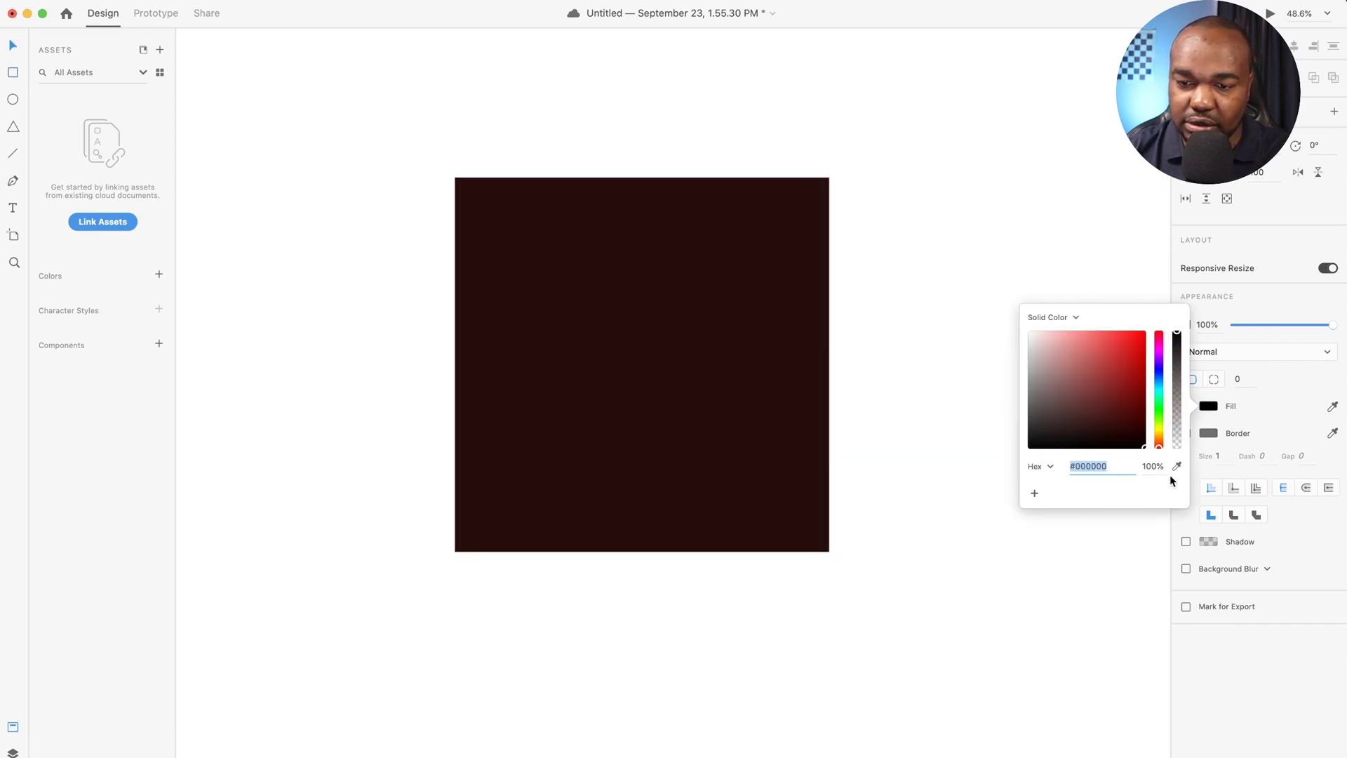
pyautogui.click(938, 407)
pyautogui.click(568, 277)
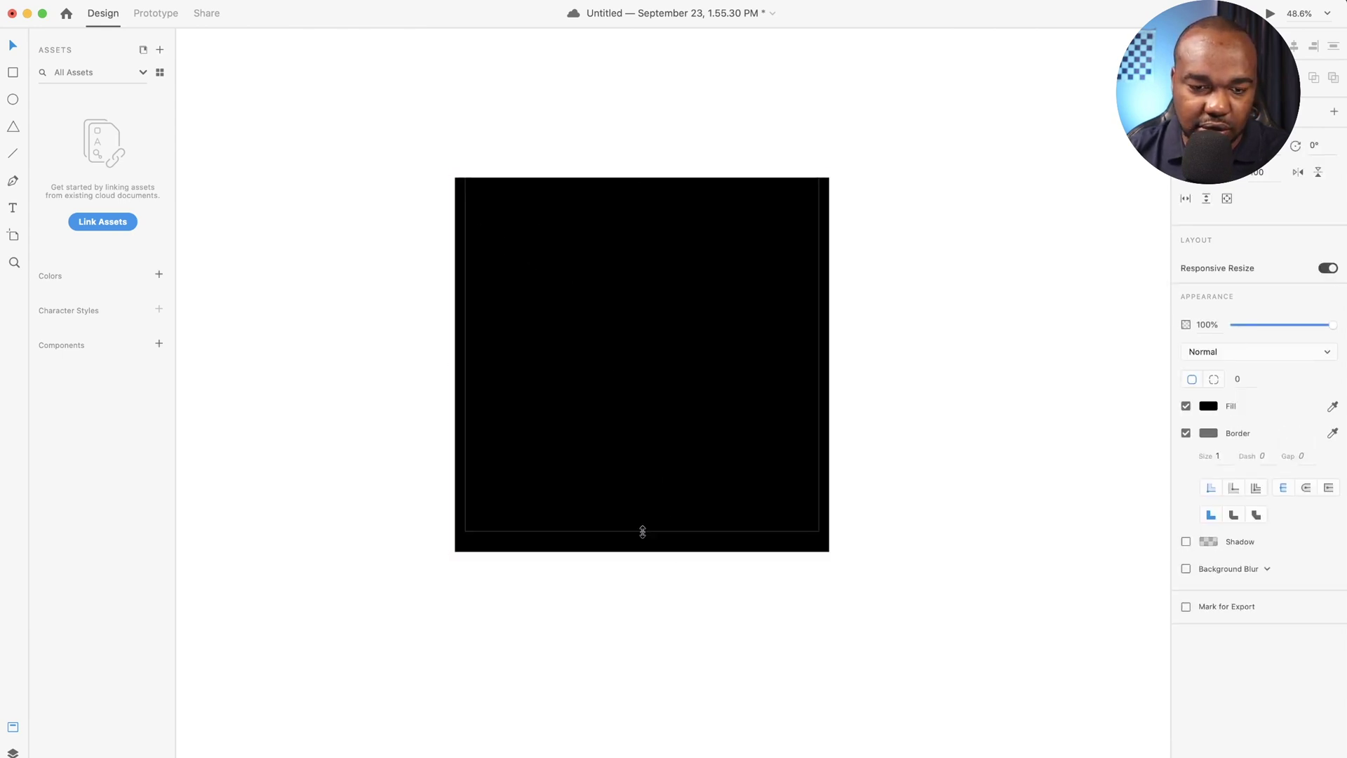
# Draw a smaller square centred inside the black one and fill it dark grey
pyautogui.moveTo(641, 530); pyautogui.dragTo(653, 379)
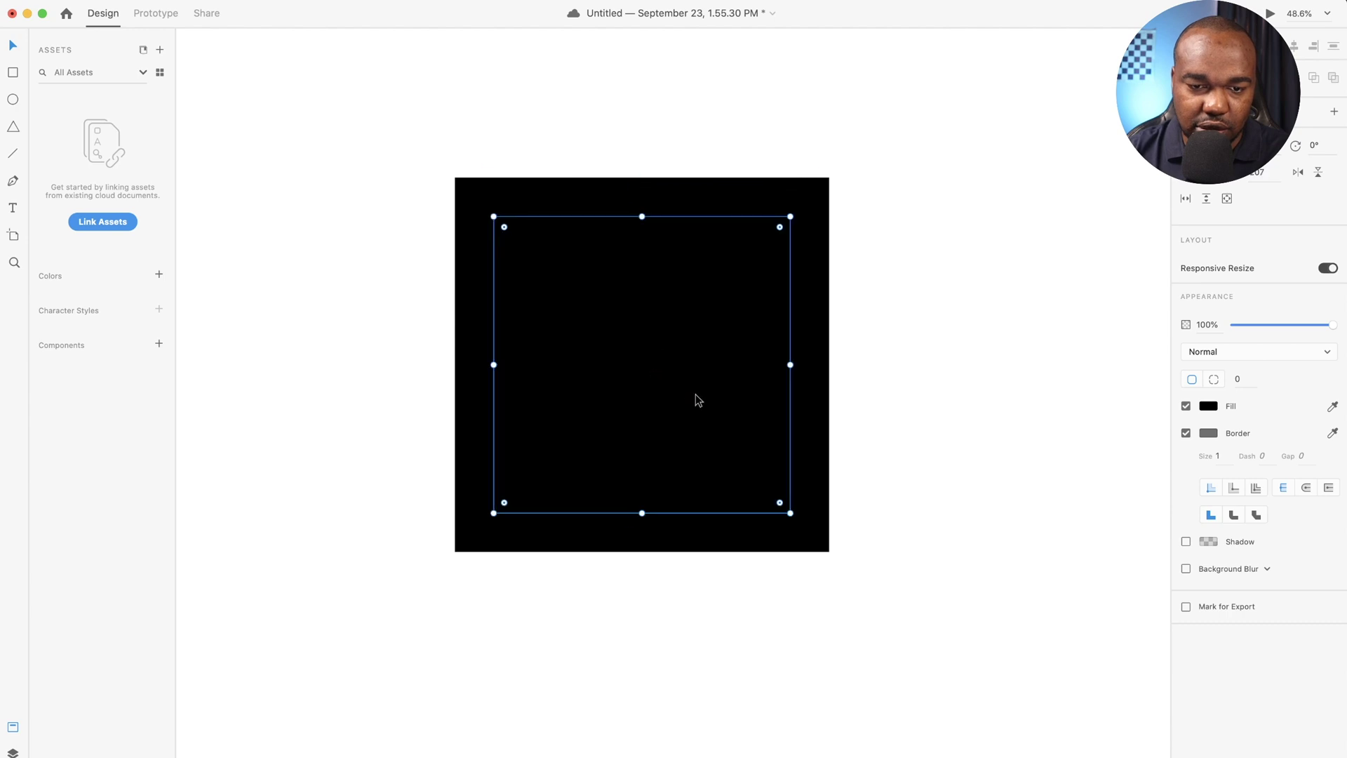
pyautogui.click(1208, 408)
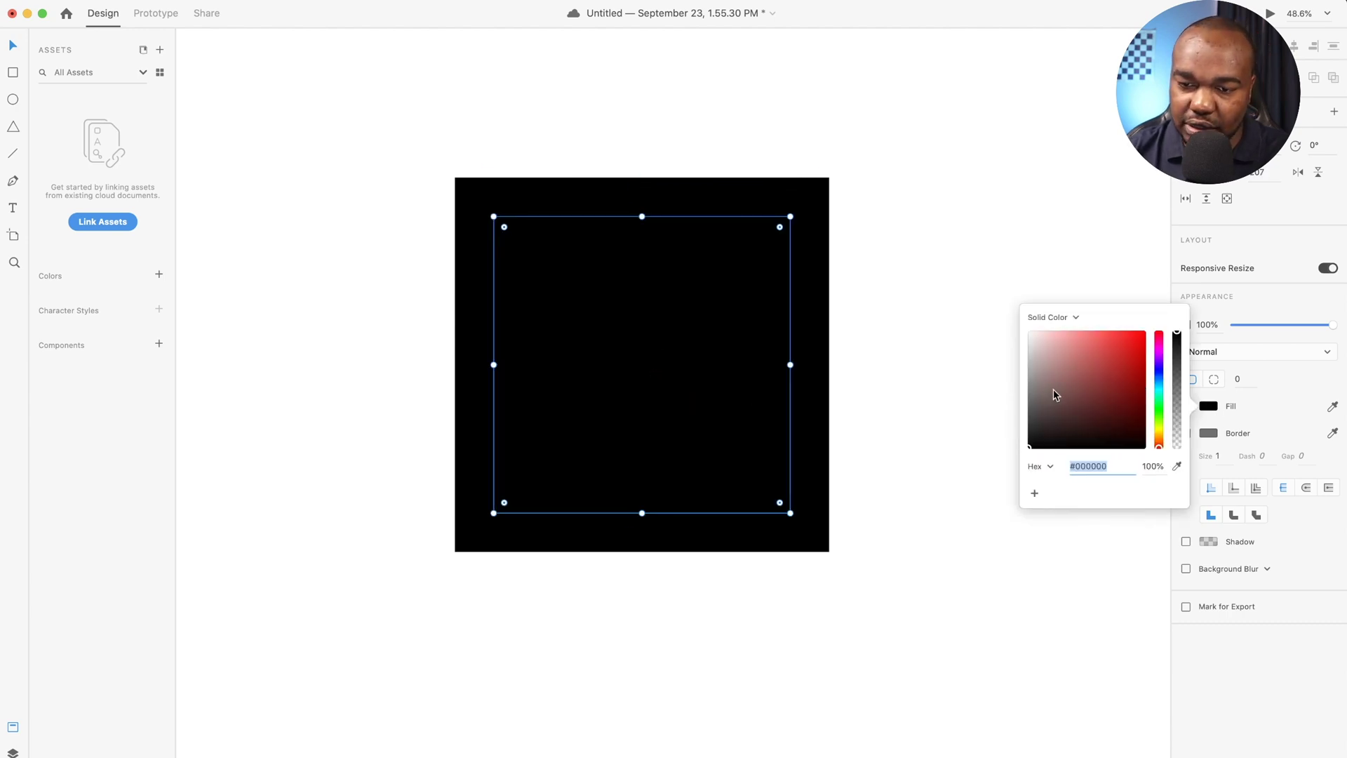
pyautogui.moveTo(1053, 391); pyautogui.dragTo(1042, 437)
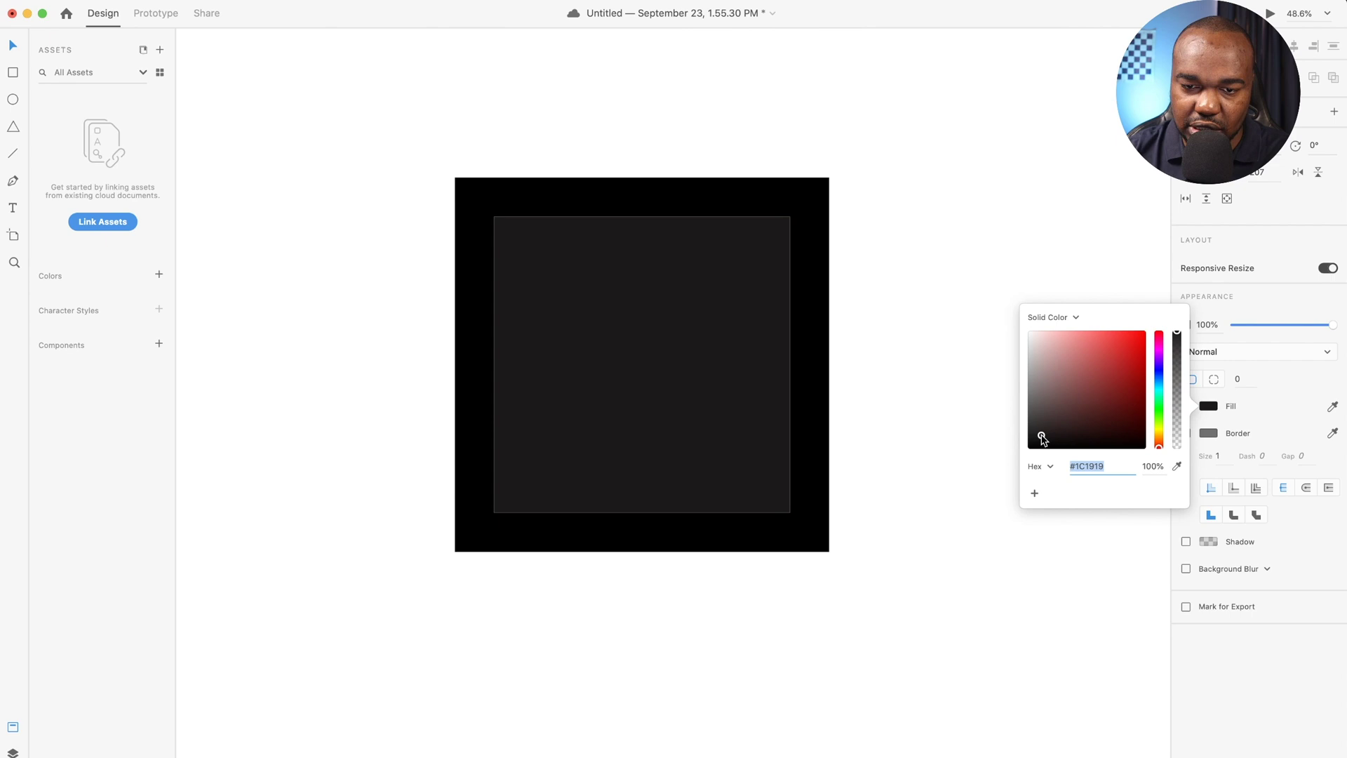
pyautogui.click(762, 418)
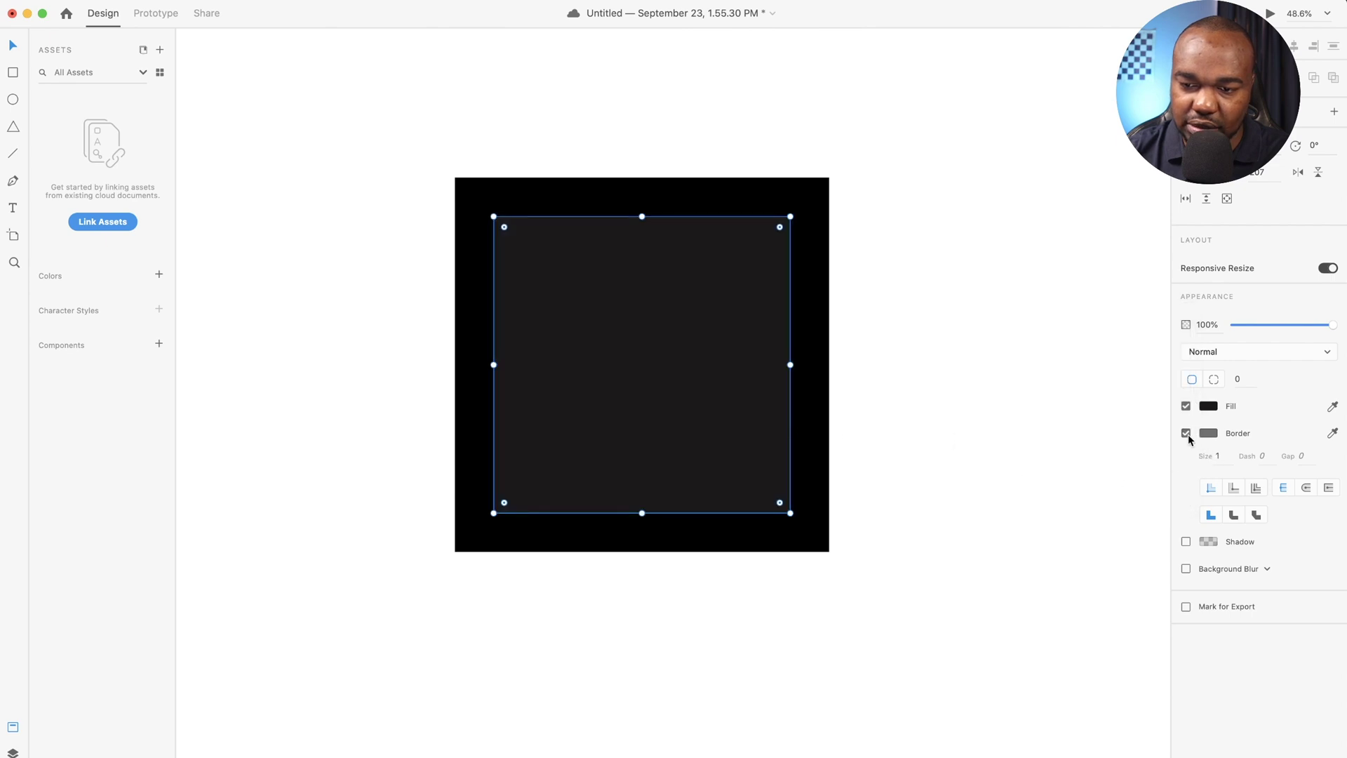
# Remove the borders from both the inner and outer squares
pyautogui.click(1186, 432)
pyautogui.click(800, 337)
pyautogui.click(1185, 433)
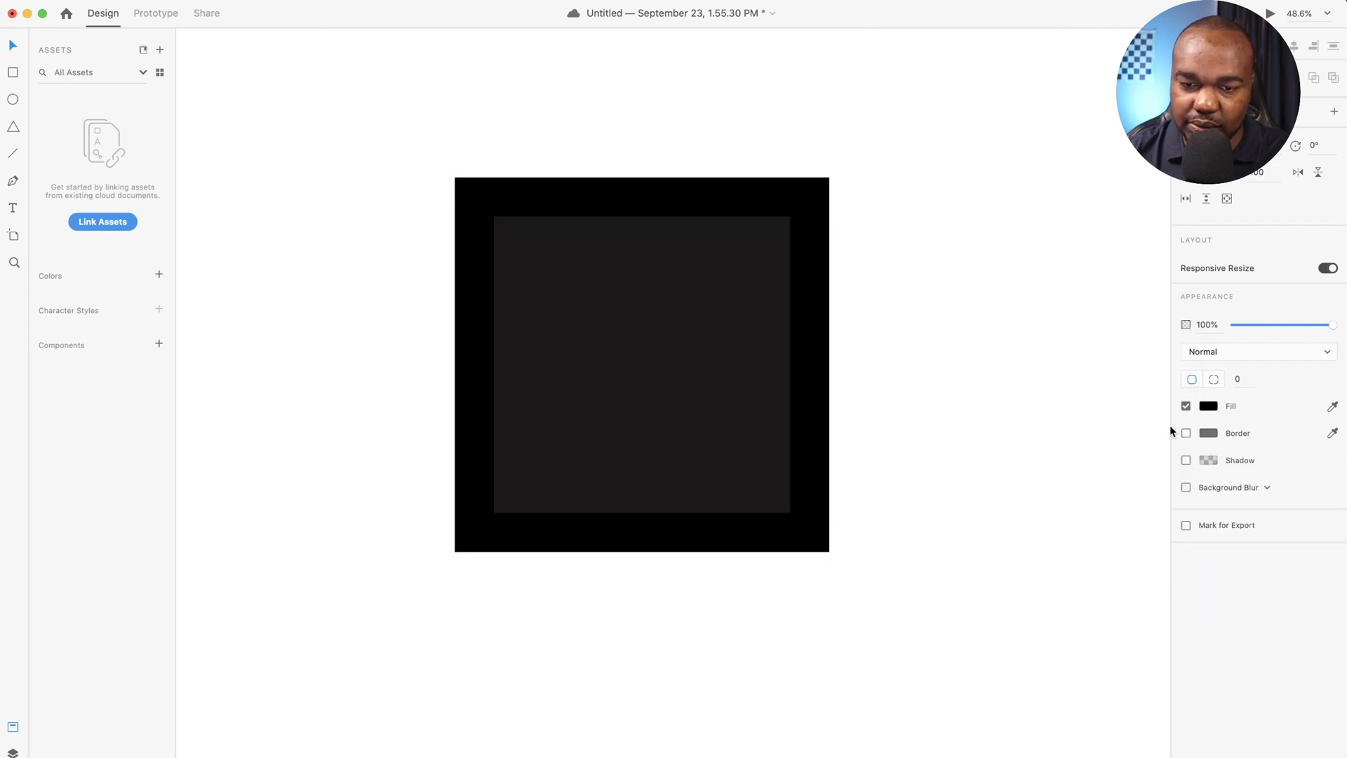
pyautogui.click(682, 348)
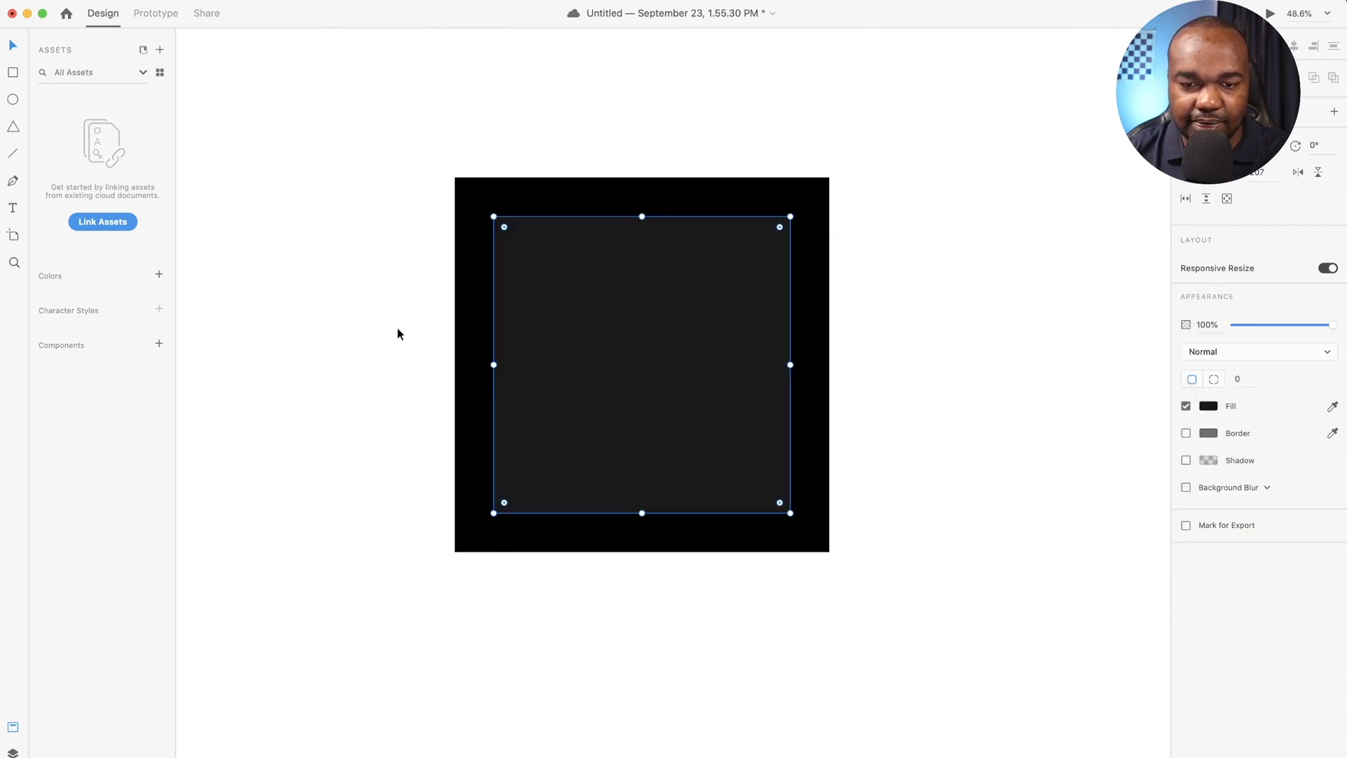
# Add white 'APP' text inside the dark square
pyautogui.click(12, 207)
pyautogui.click(505, 249)
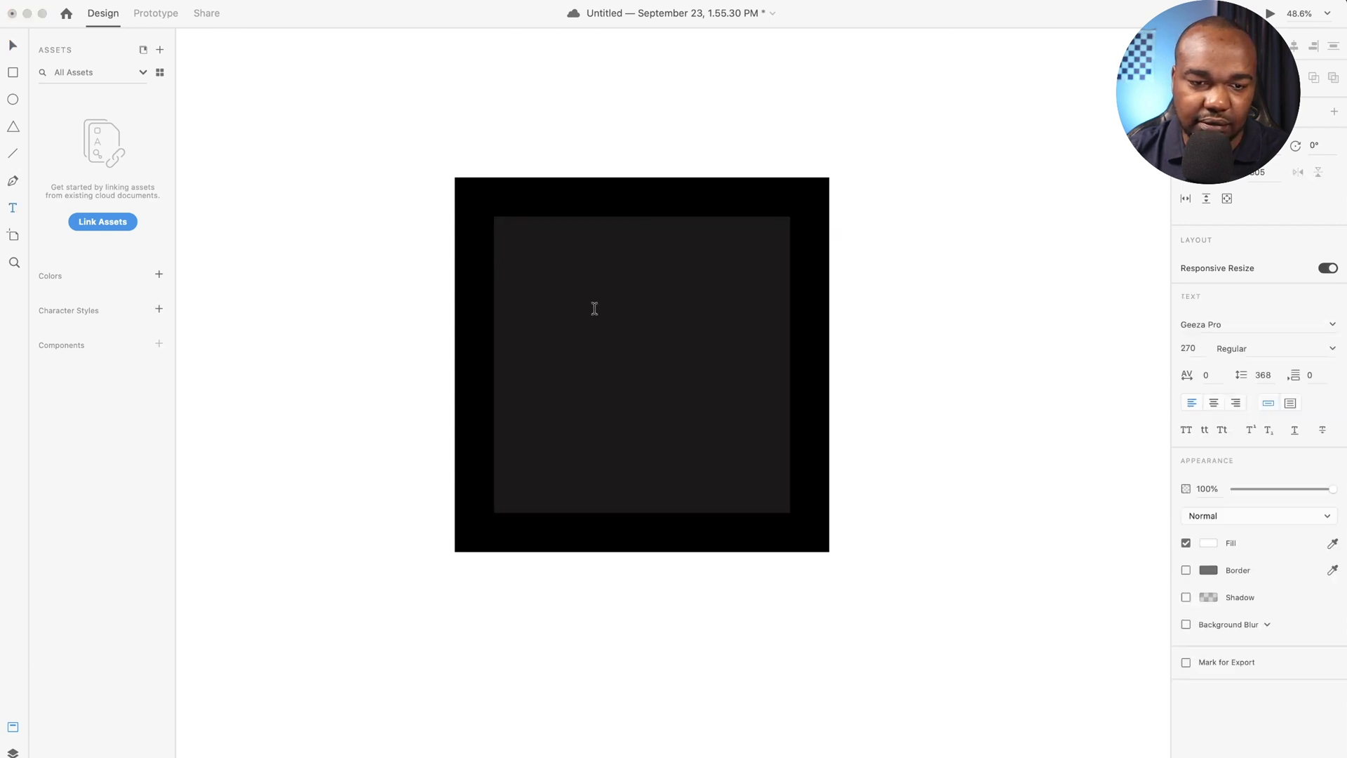
pyautogui.write('App')
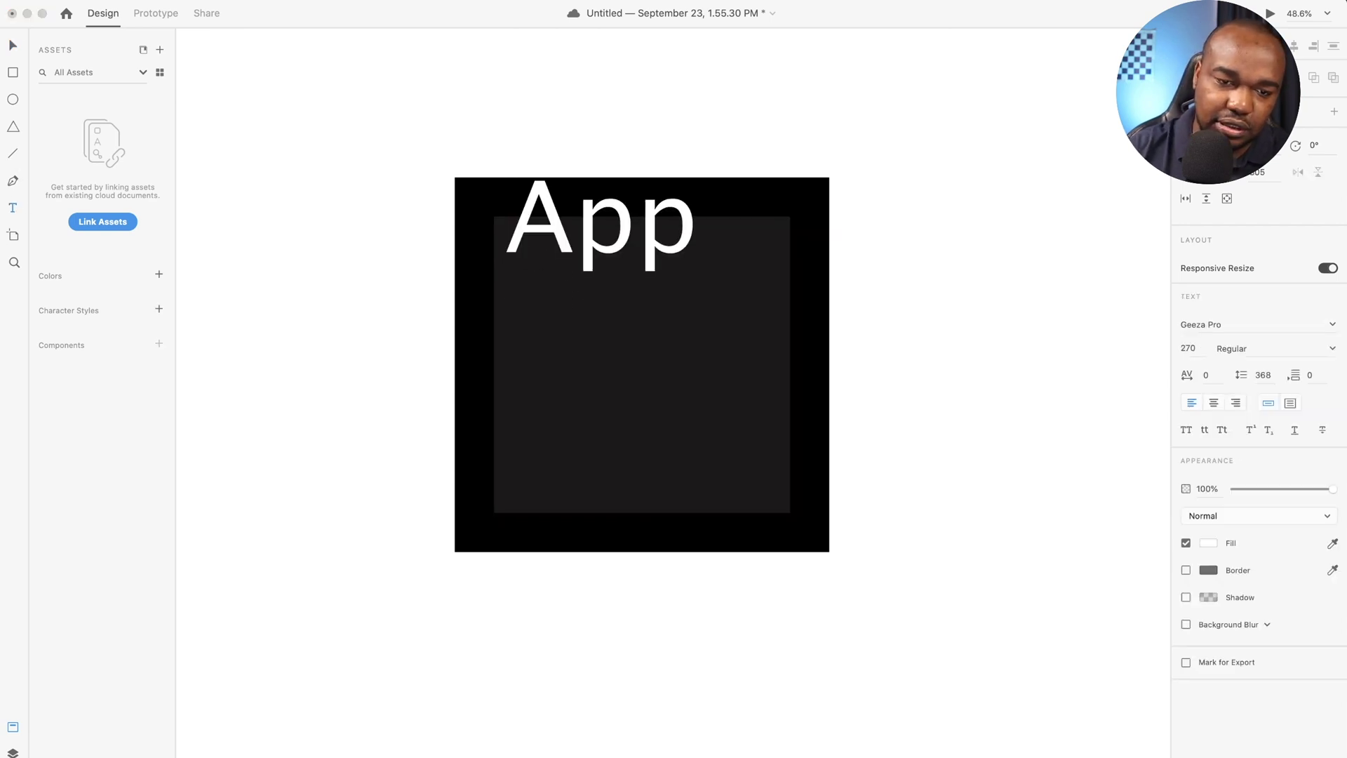
pyautogui.press('BackSpace')
pyautogui.press('BackSpace')
pyautogui.write('PP')
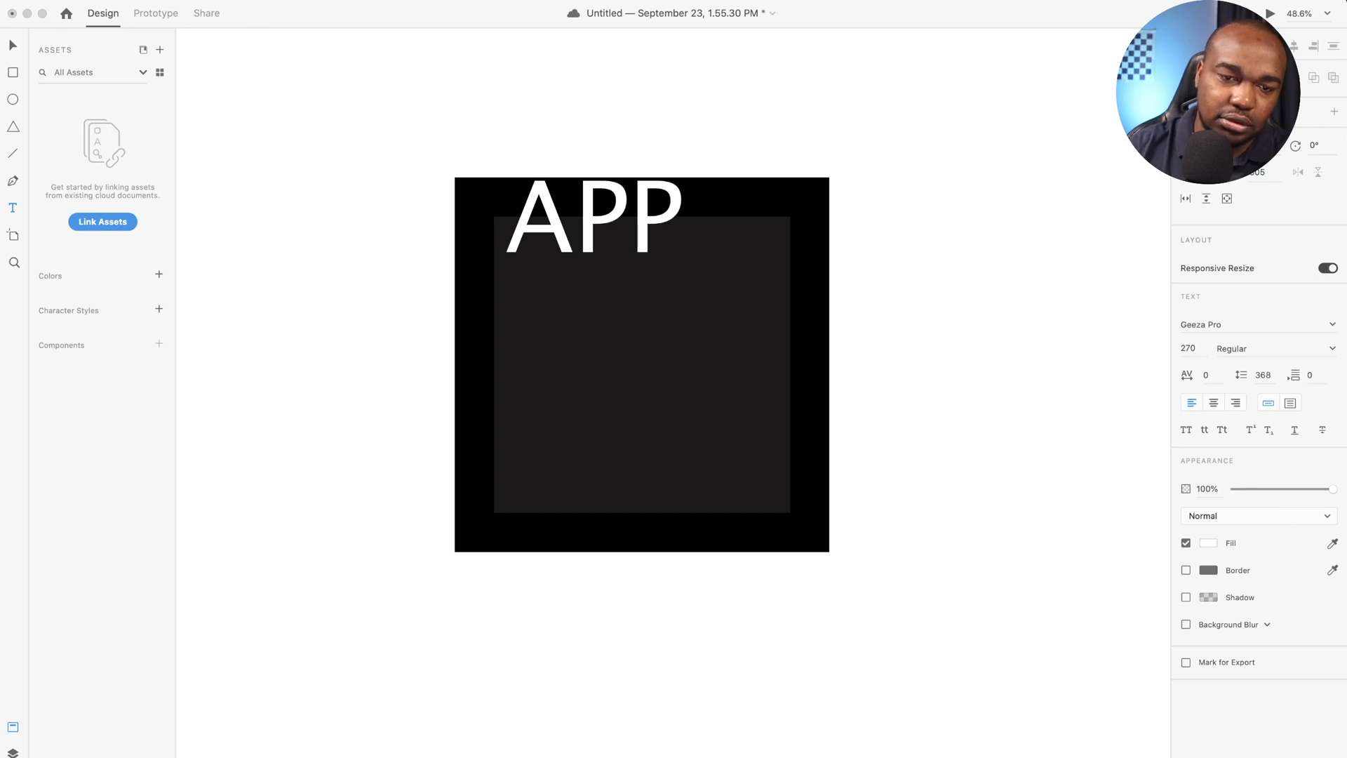
pyautogui.press('Escape')
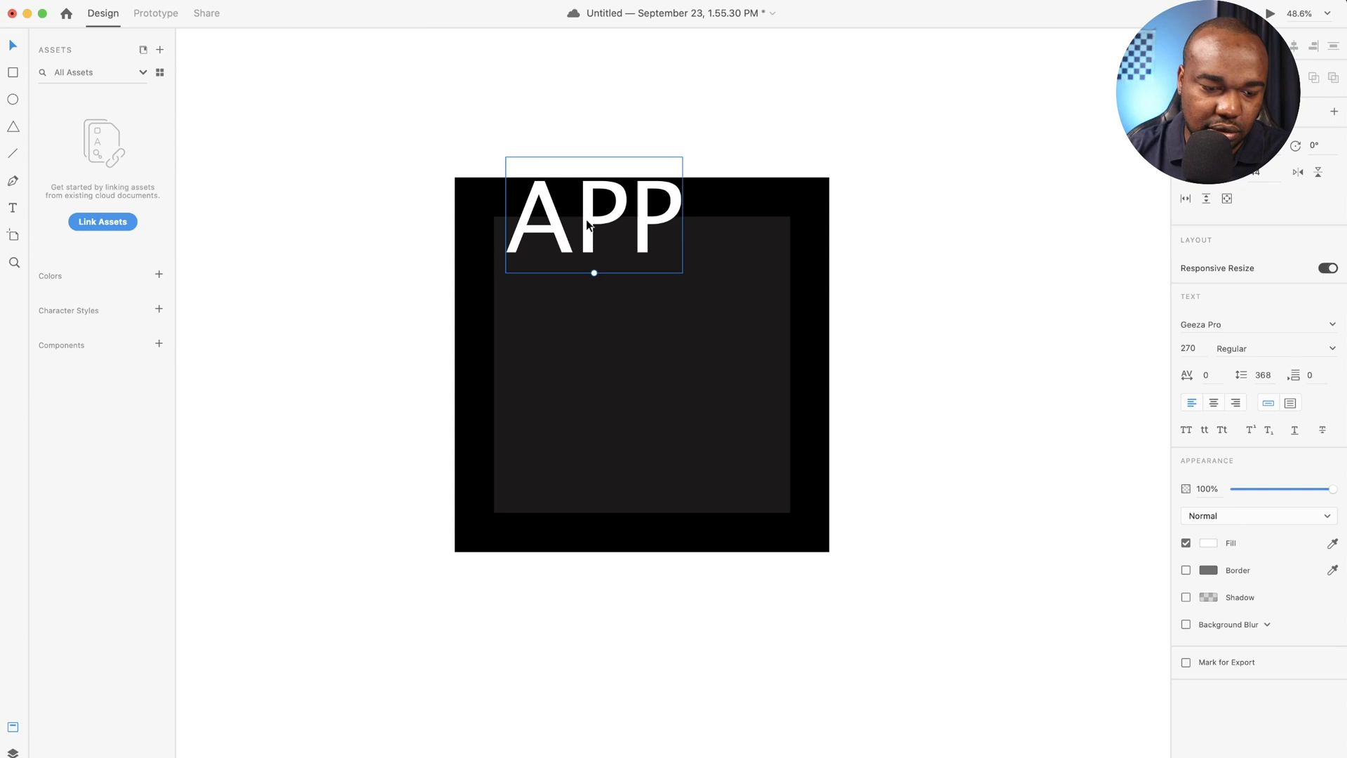
# Duplicate the text as 'Icon' below it and centre both words in the square
pyautogui.moveTo(587, 219); pyautogui.dragTo(590, 361)
pyautogui.doubleClick(589, 361)
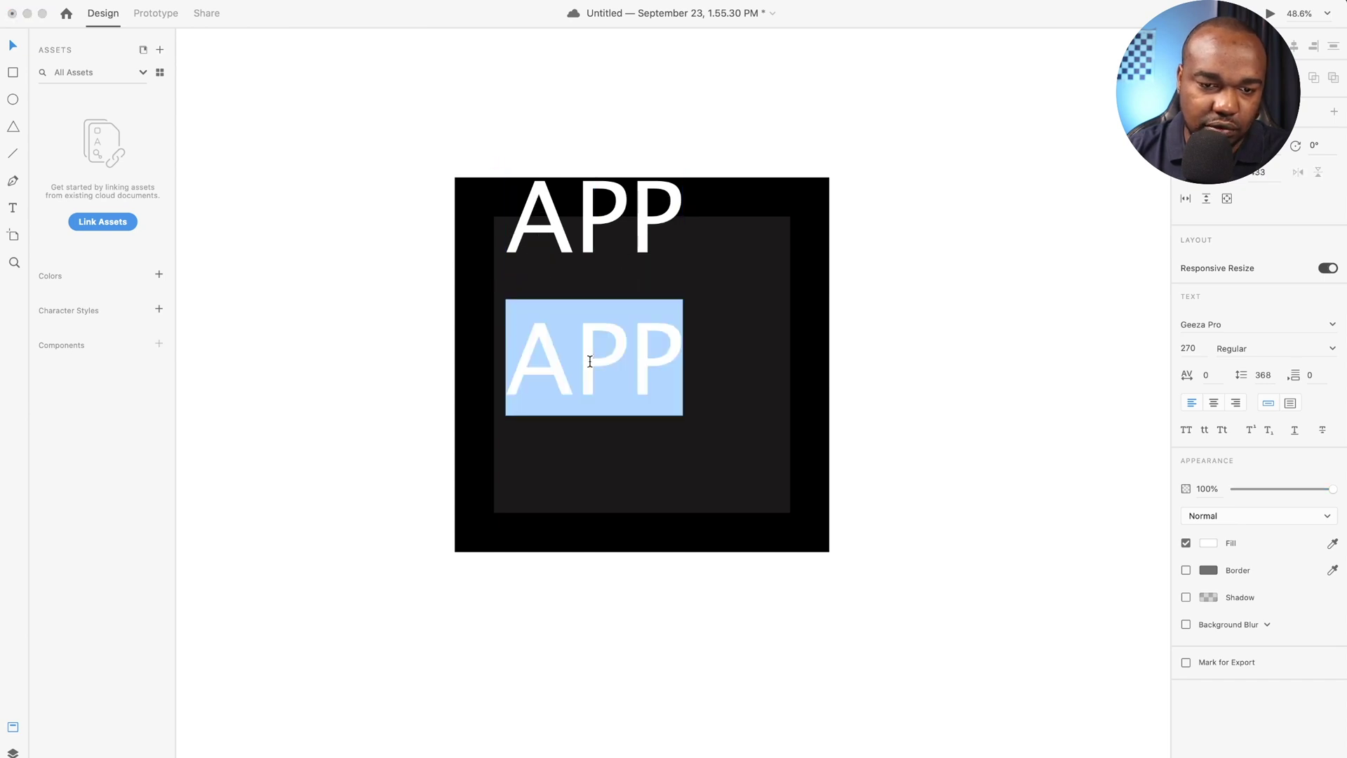
pyautogui.write('Icon')
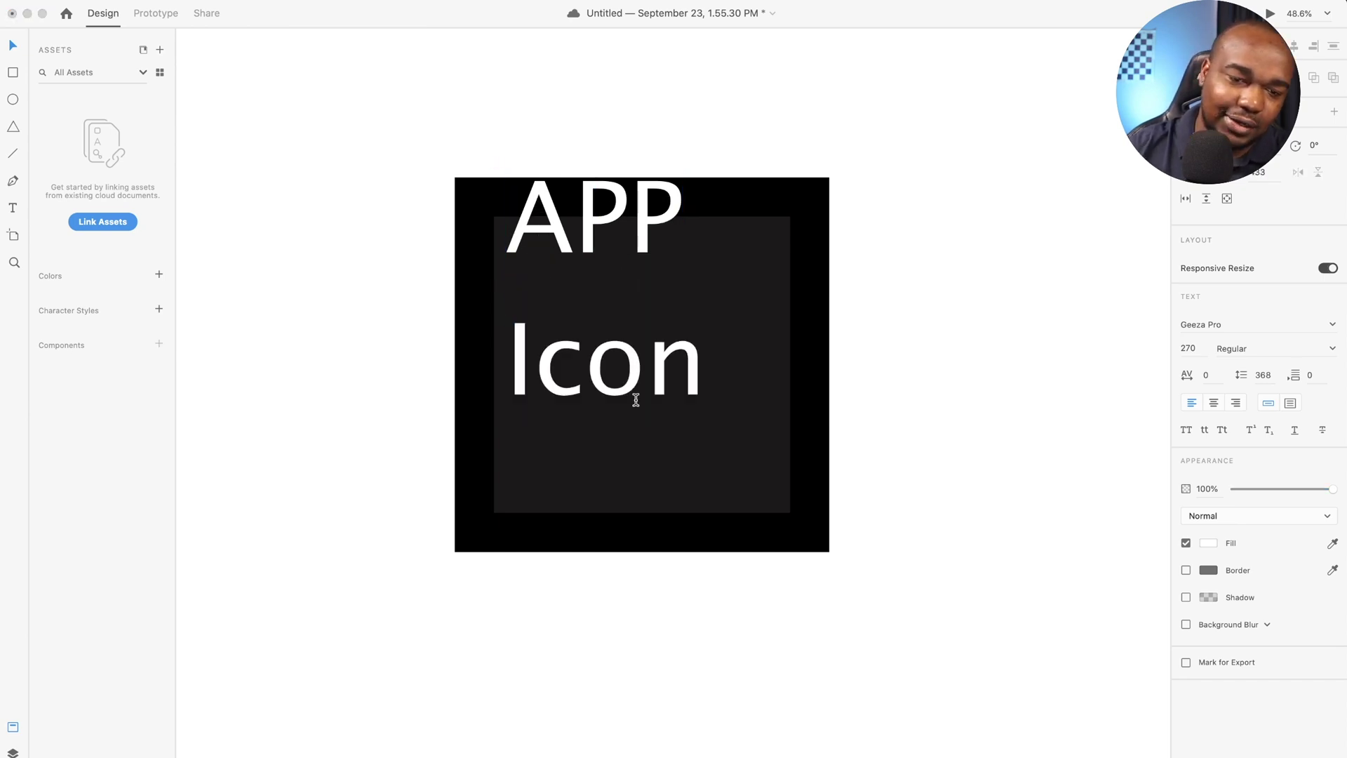
pyautogui.press('Escape')
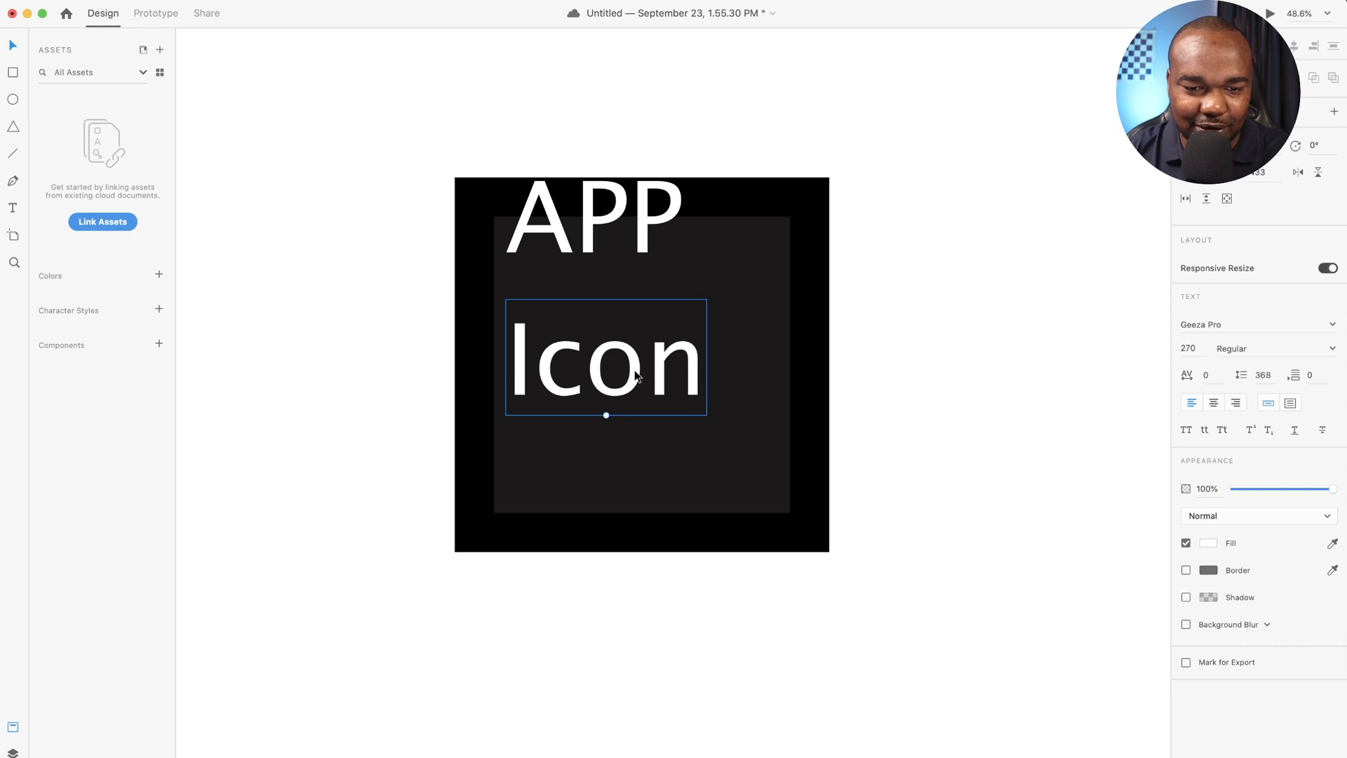
pyautogui.moveTo(636, 376); pyautogui.dragTo(666, 428)
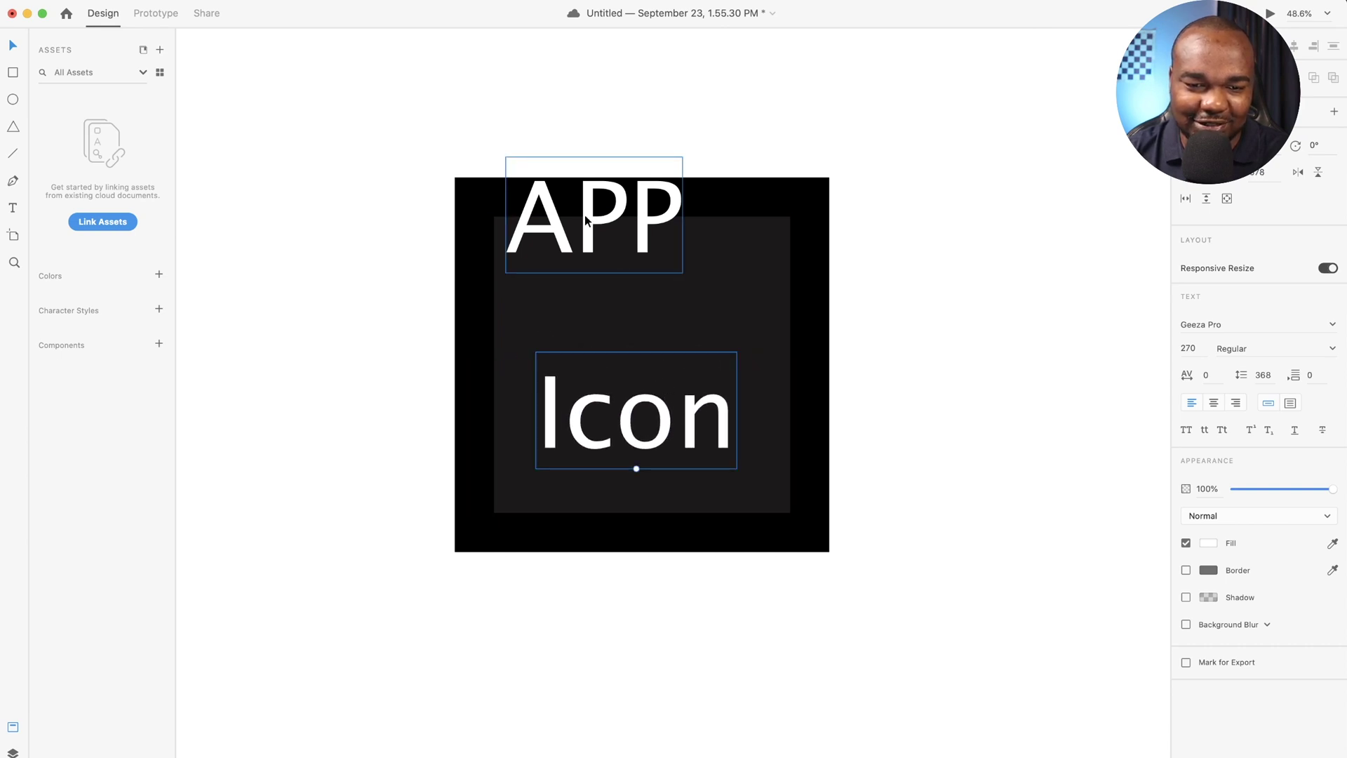
pyautogui.moveTo(594, 224); pyautogui.dragTo(642, 303)
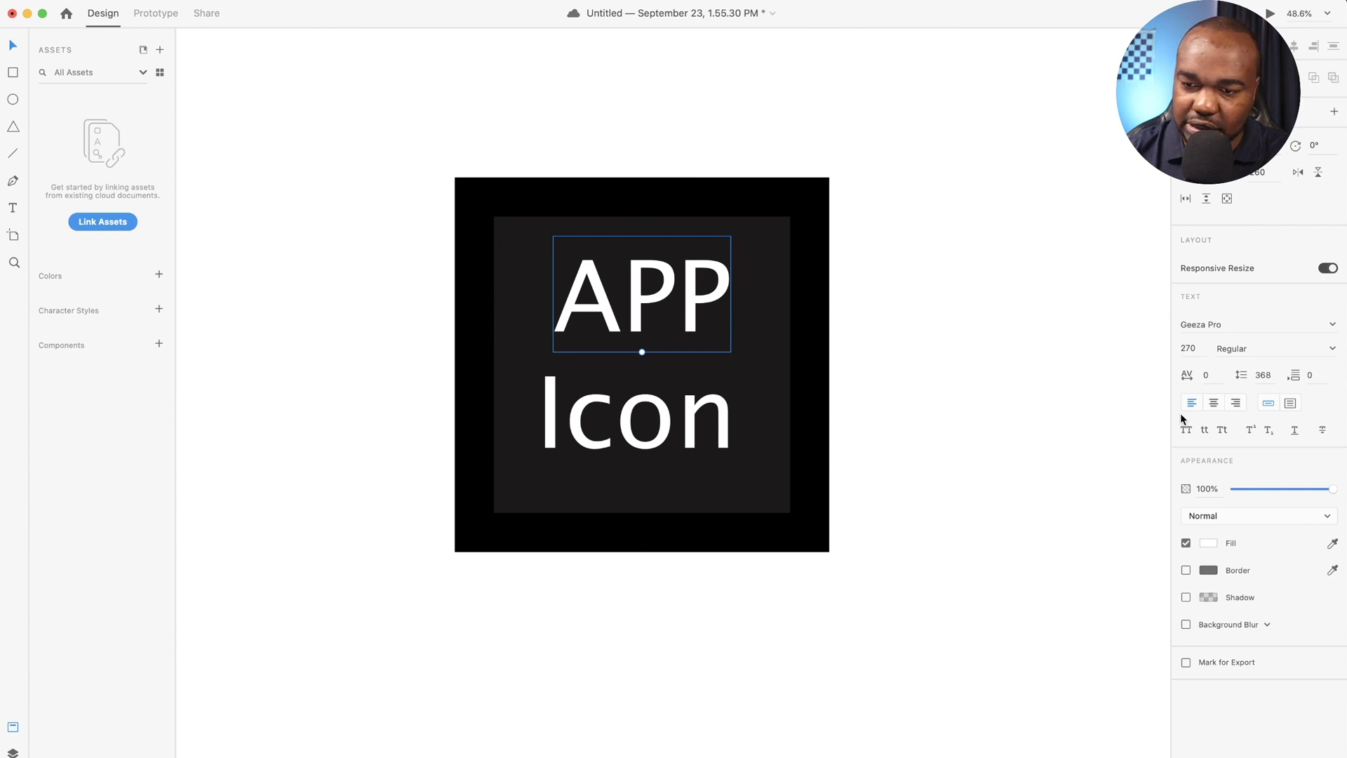
# Set the APP text to the Forte font, then select the dark inner square
pyautogui.click(1335, 321)
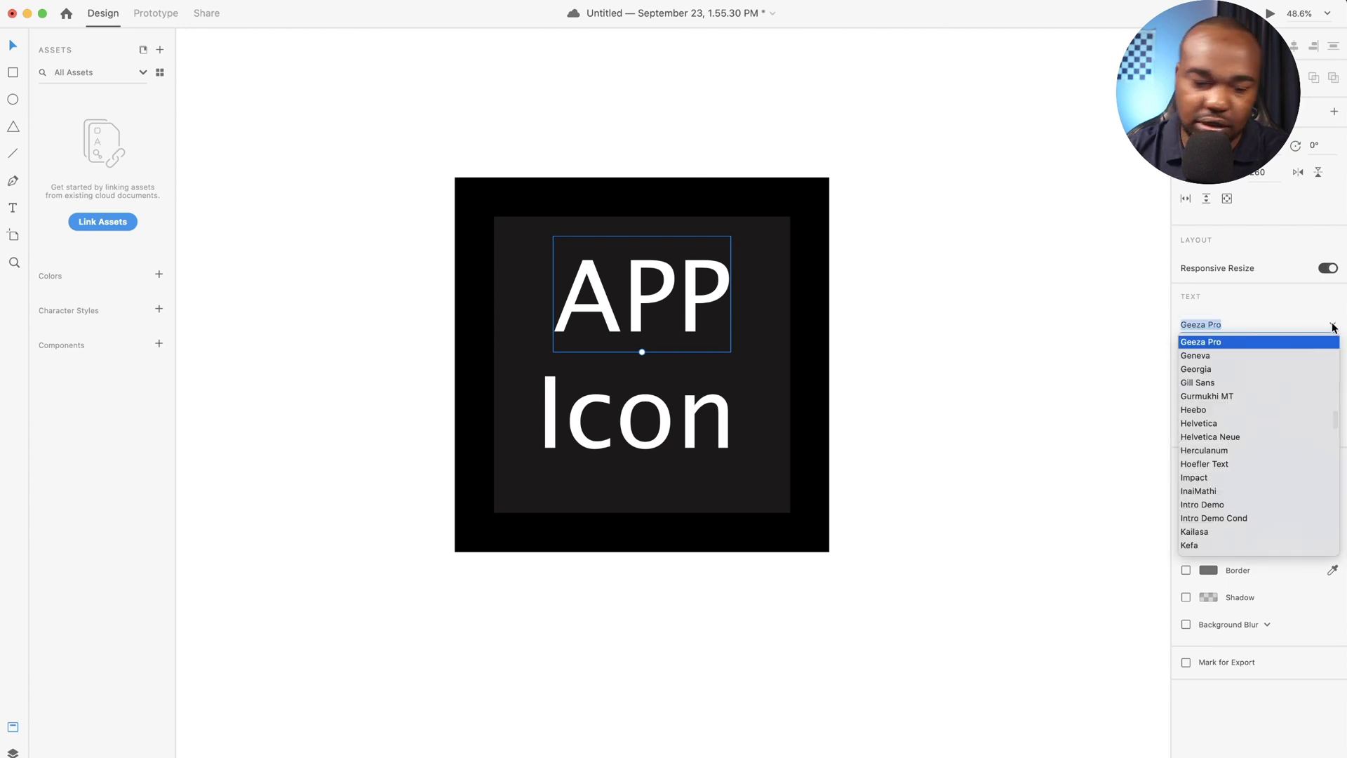
pyautogui.write('Forte')
pyautogui.press('Return')
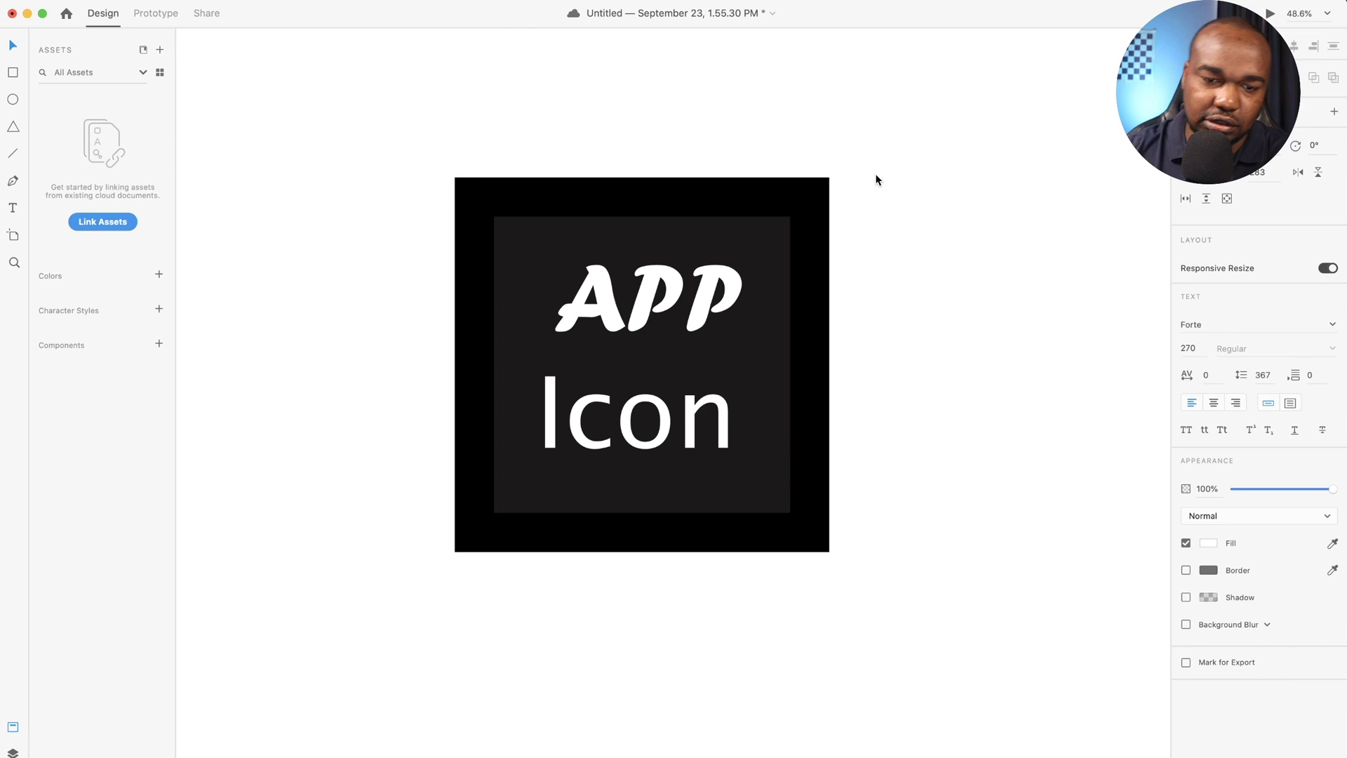
pyautogui.rightClick(1131, 329)
pyautogui.press('Escape')
pyautogui.click(634, 405)
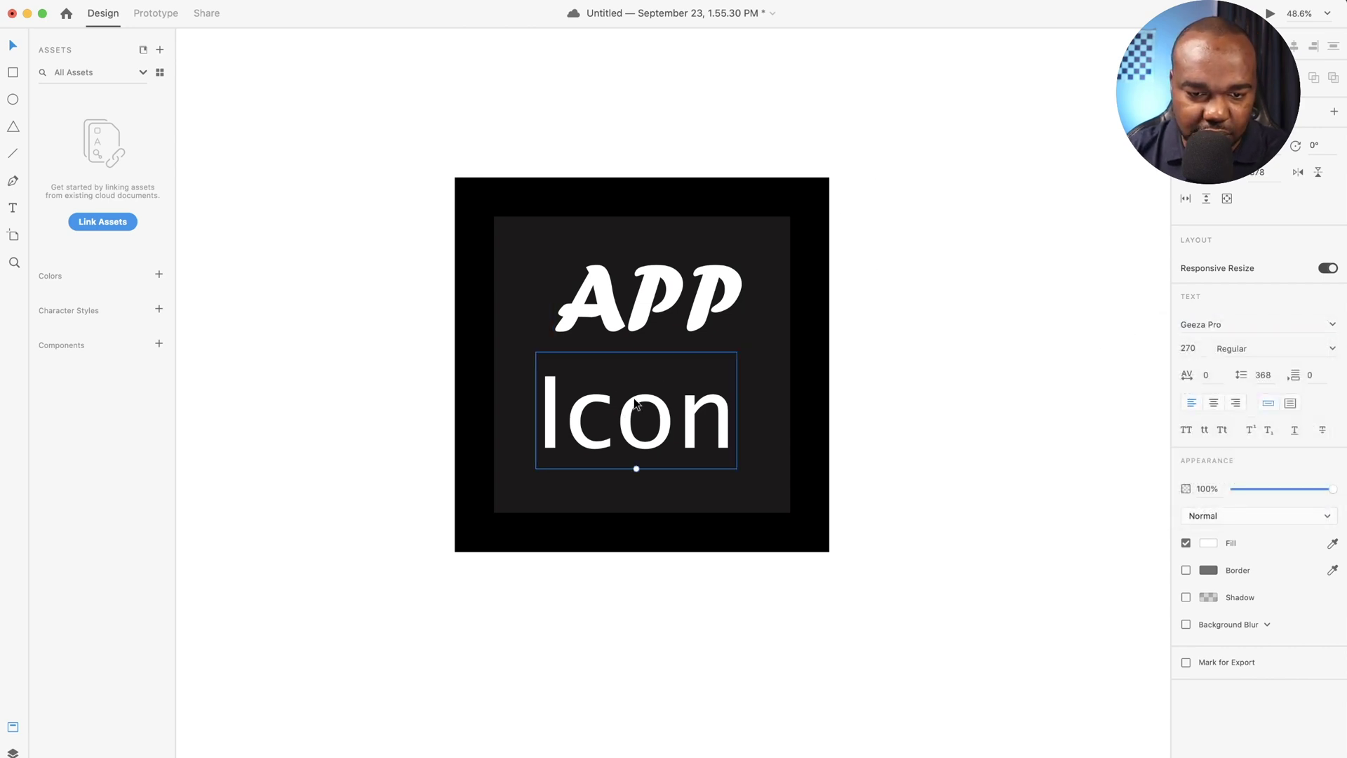
pyautogui.click(765, 363)
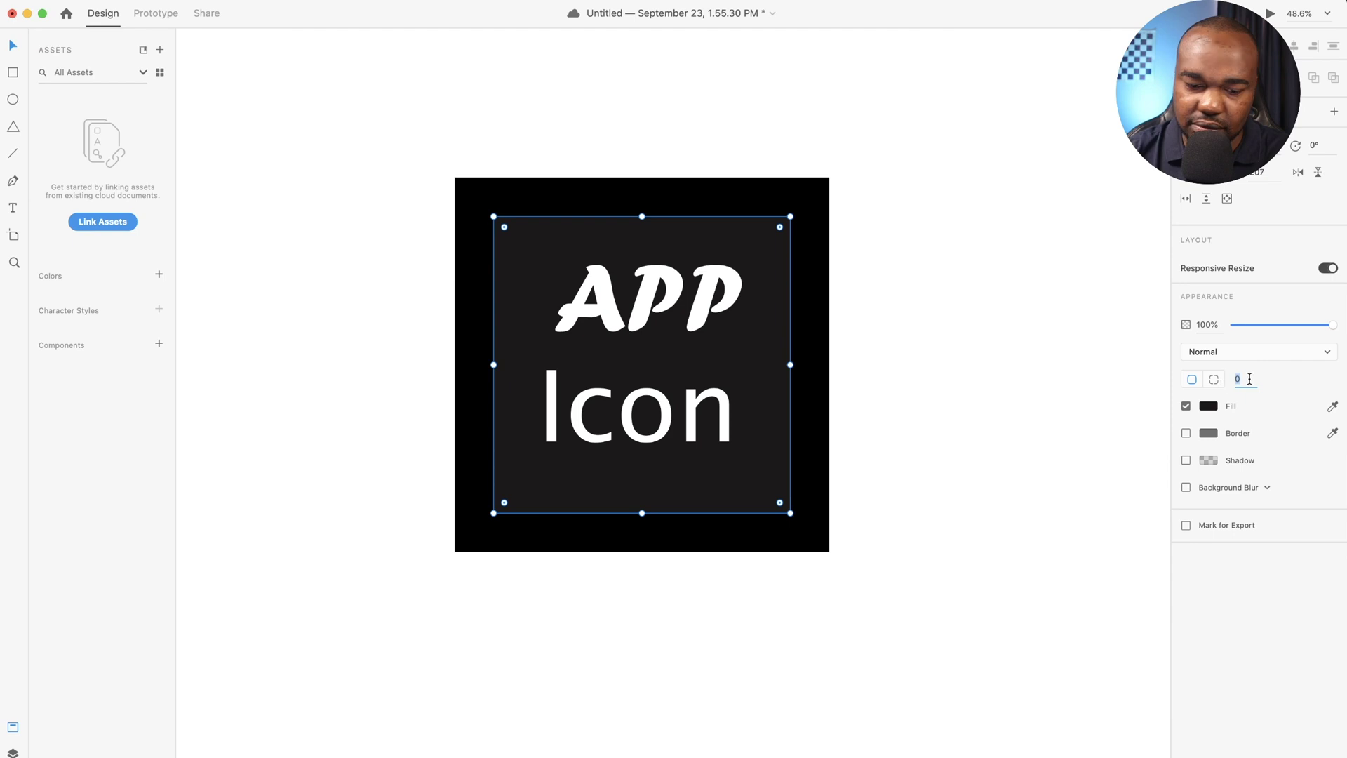
pyautogui.write('200')
# Round the dark square's corners to radius 200, then group and reselect all icon elements
pyautogui.press('Return')
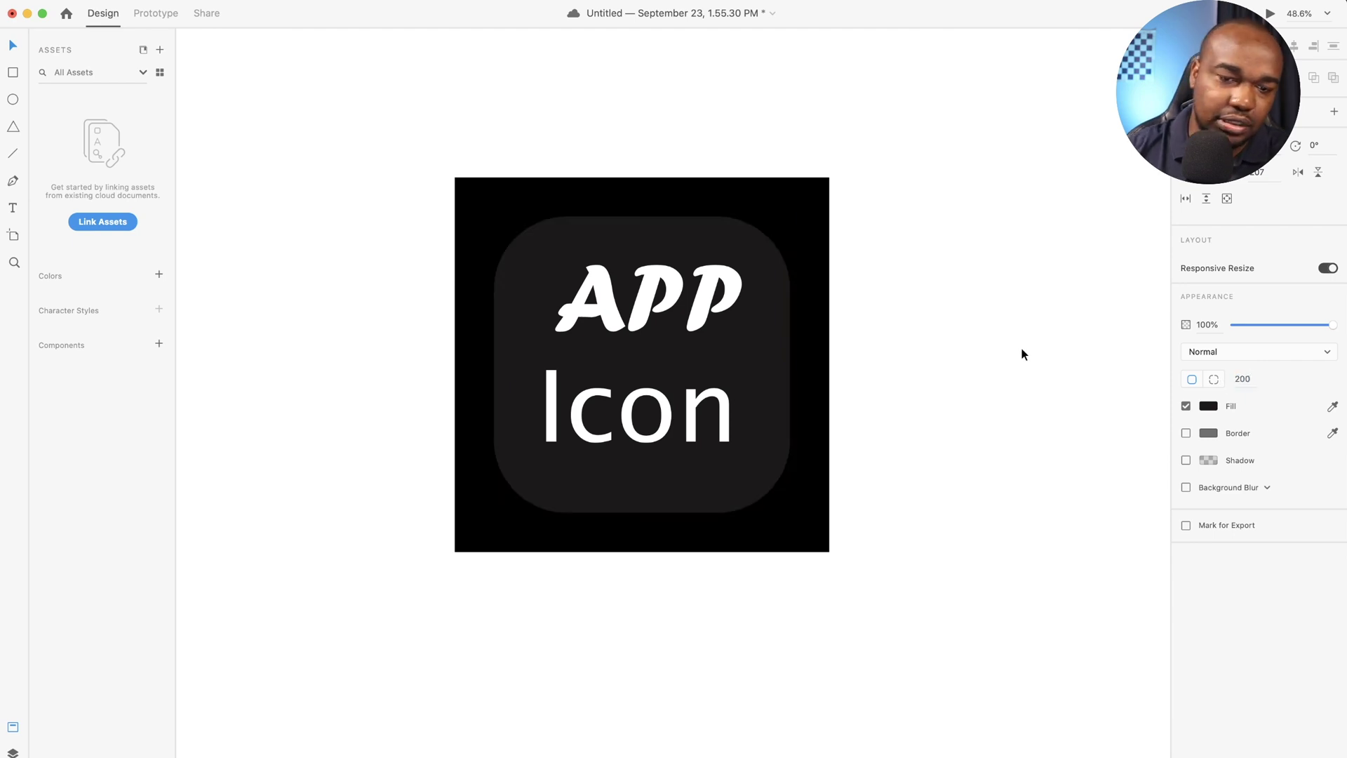
pyautogui.moveTo(934, 629); pyautogui.dragTo(411, 145)
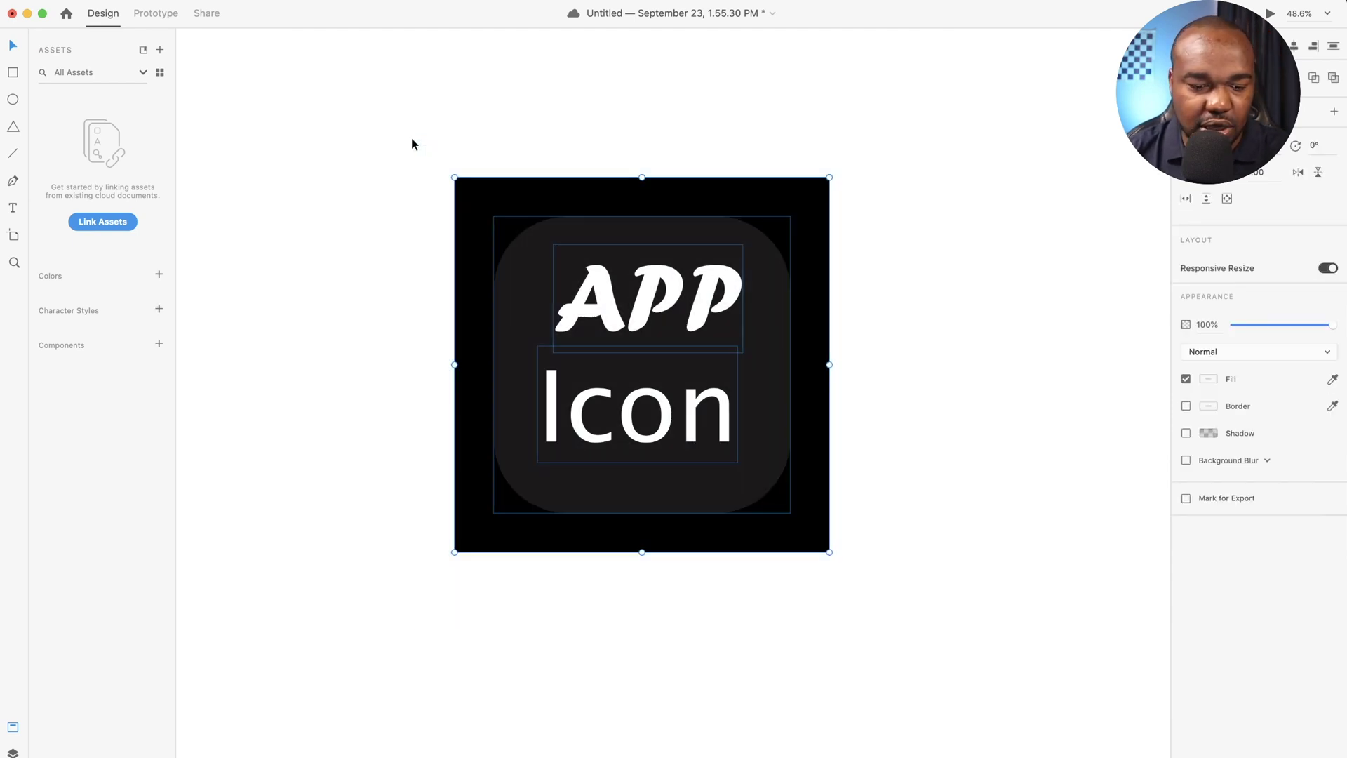
pyautogui.press('super+g')
pyautogui.click(509, 151)
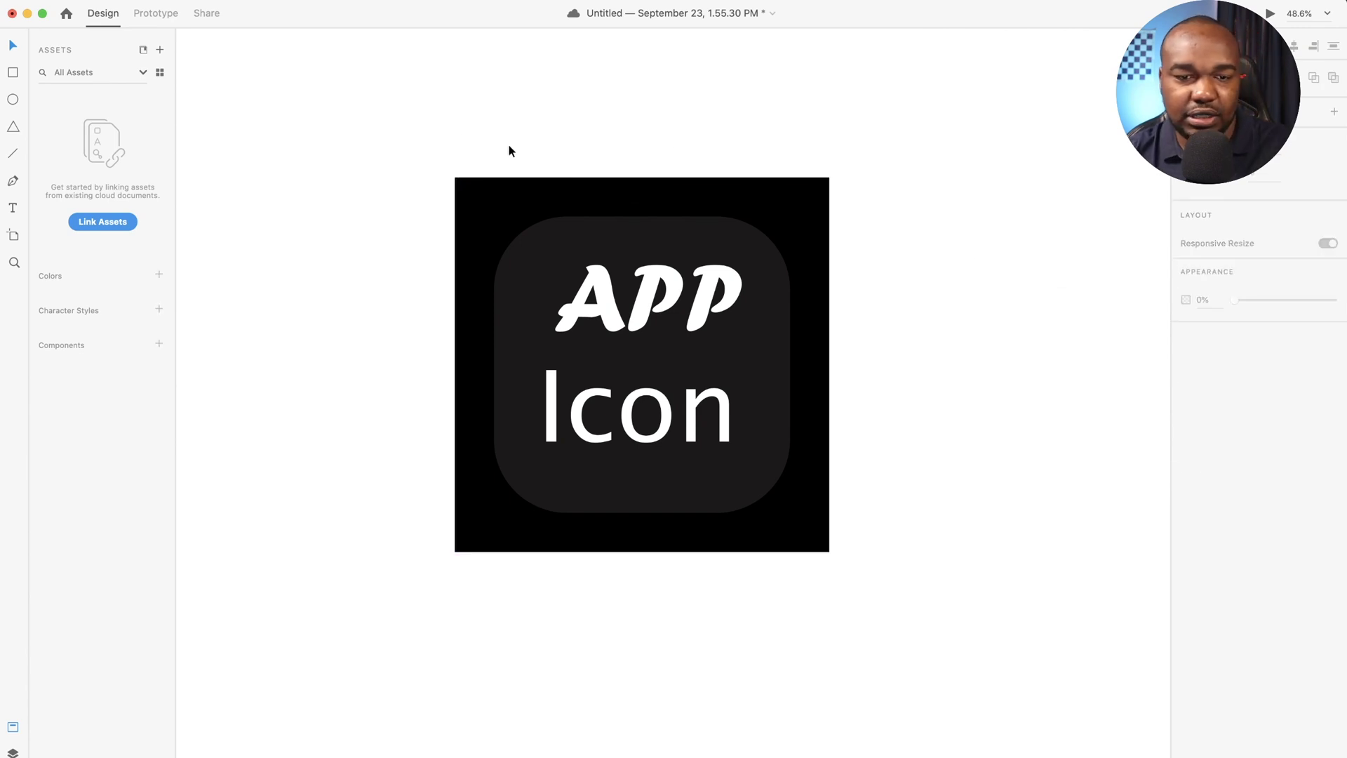
pyautogui.moveTo(401, 145); pyautogui.dragTo(947, 555)
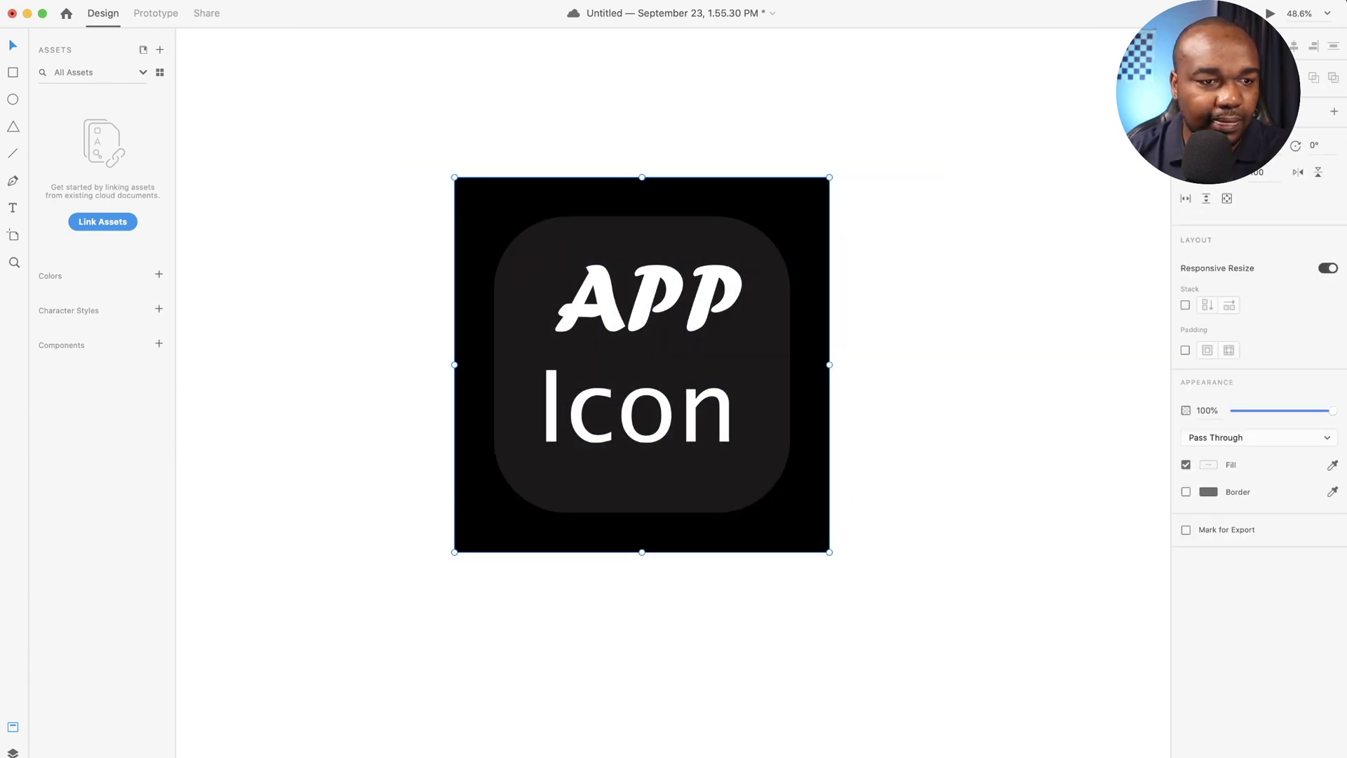
pyautogui.click(79, 0)
pyautogui.moveTo(151, 213)
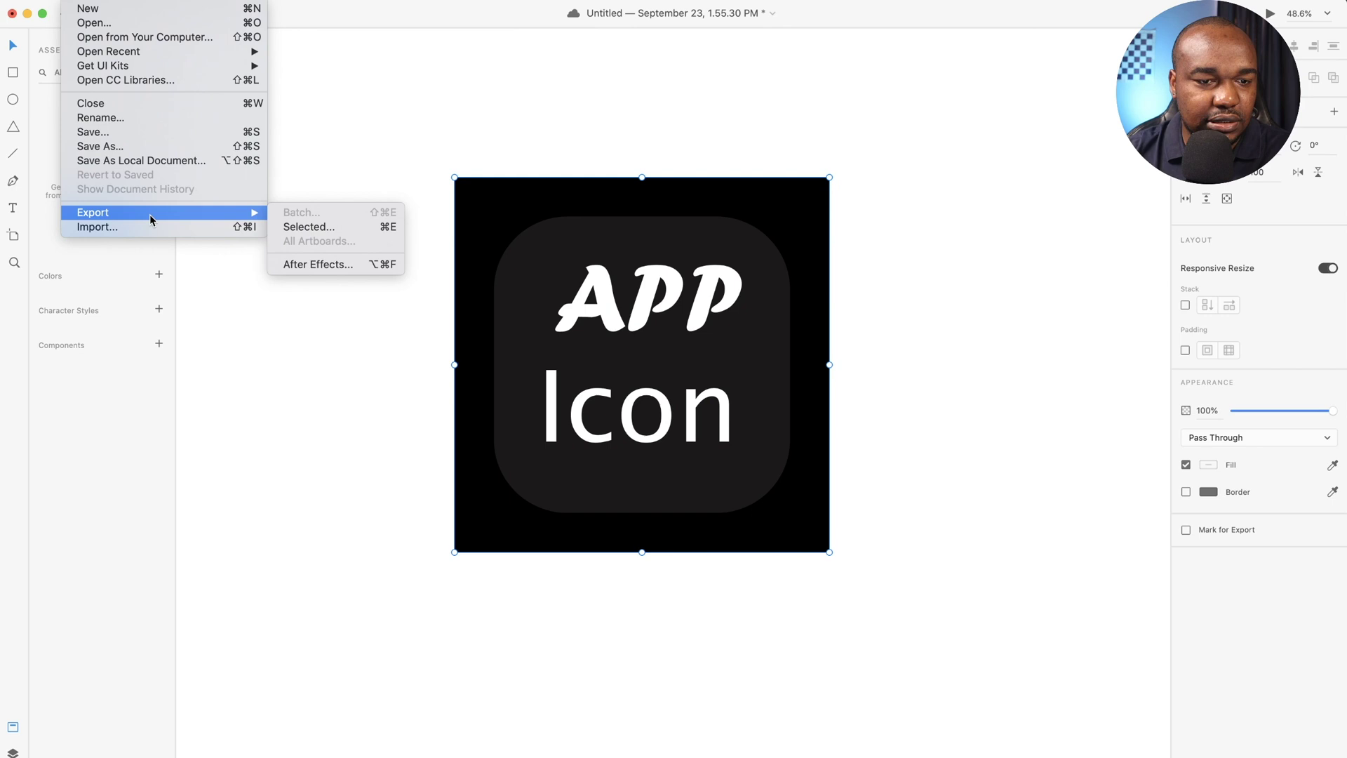
# Export the selected icon group as icon.jpg to the Desktop, then minimise Adobe XD
pyautogui.click(315, 227)
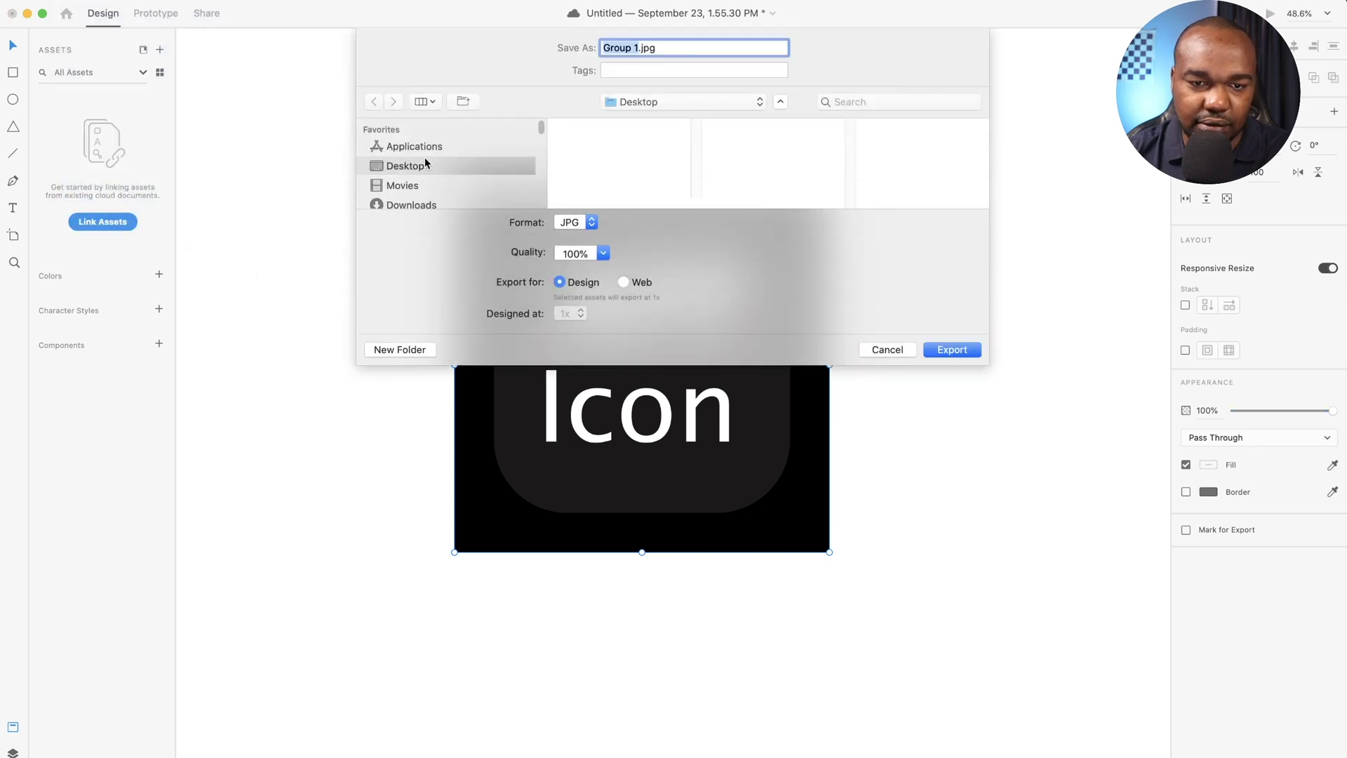
pyautogui.write('icon')
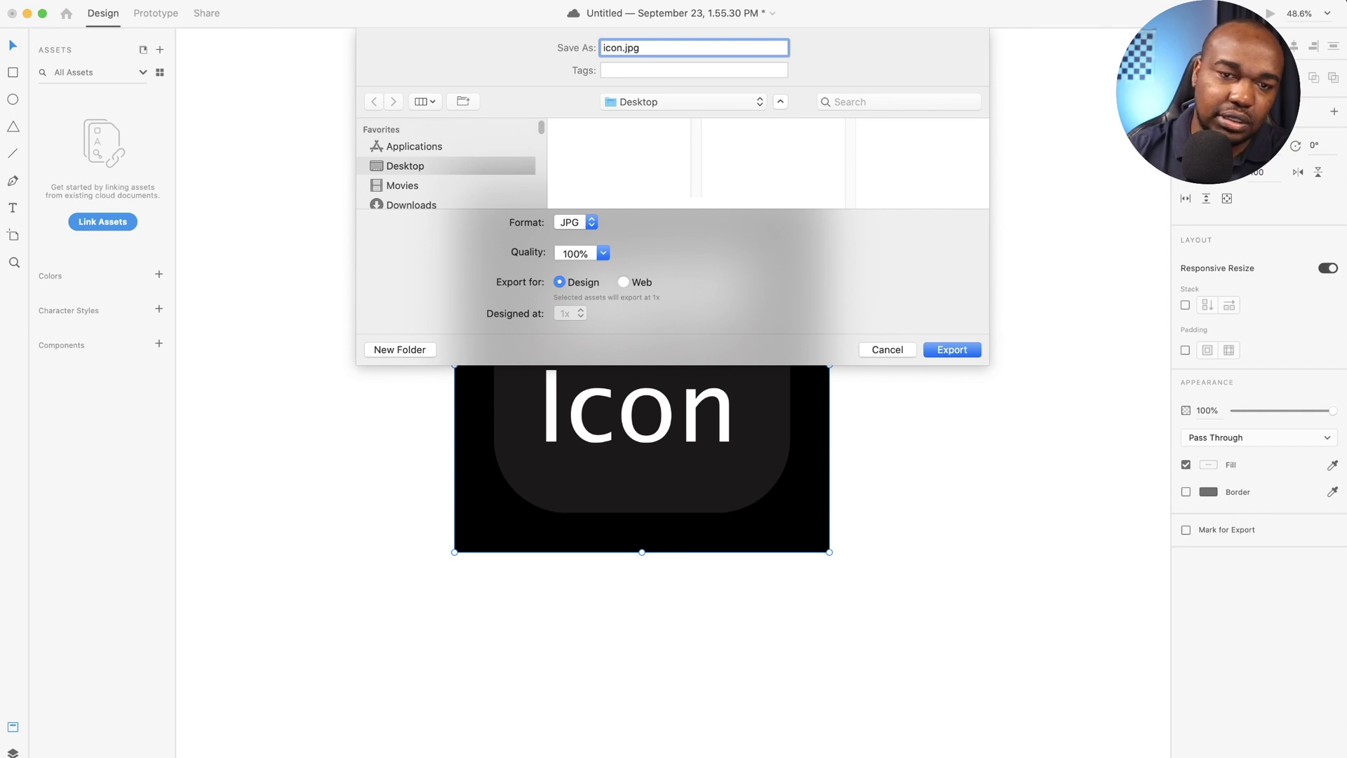
pyautogui.click(951, 349)
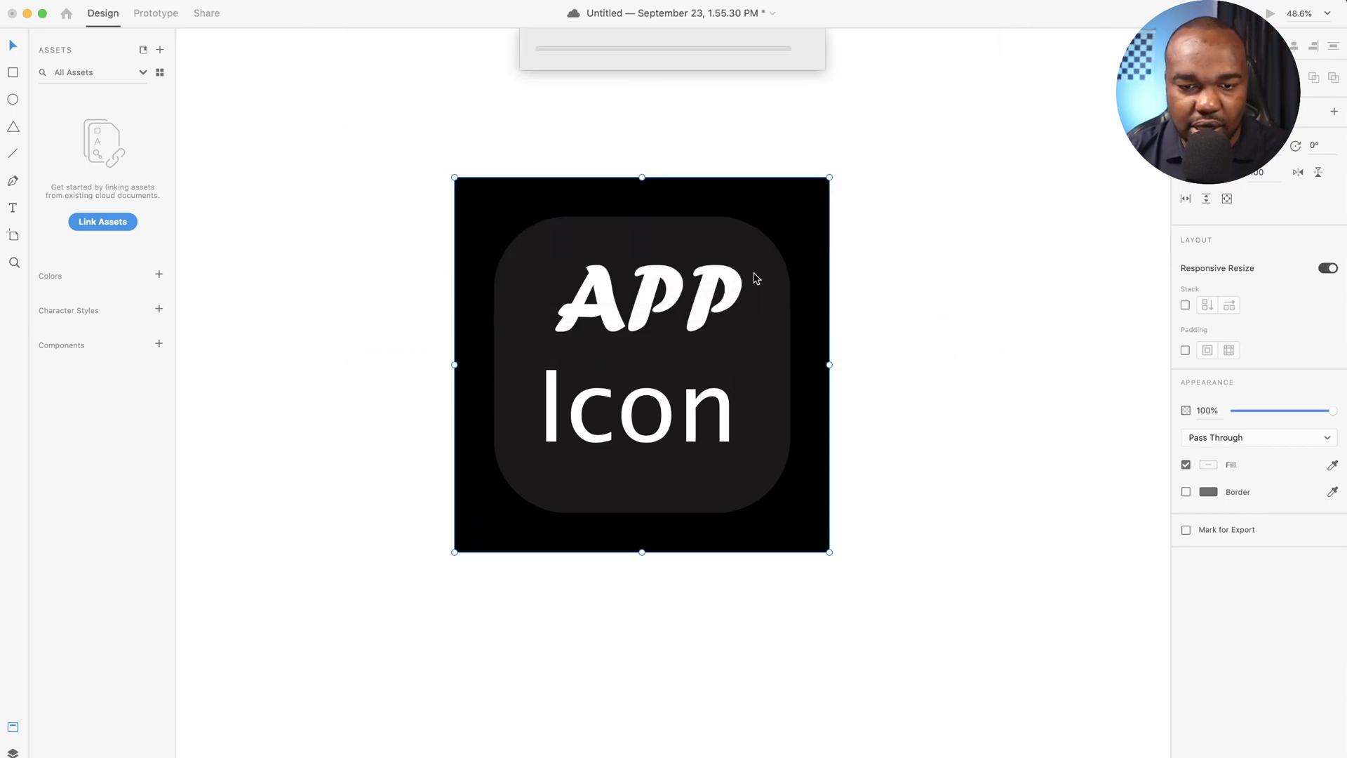
pyautogui.click(969, 223)
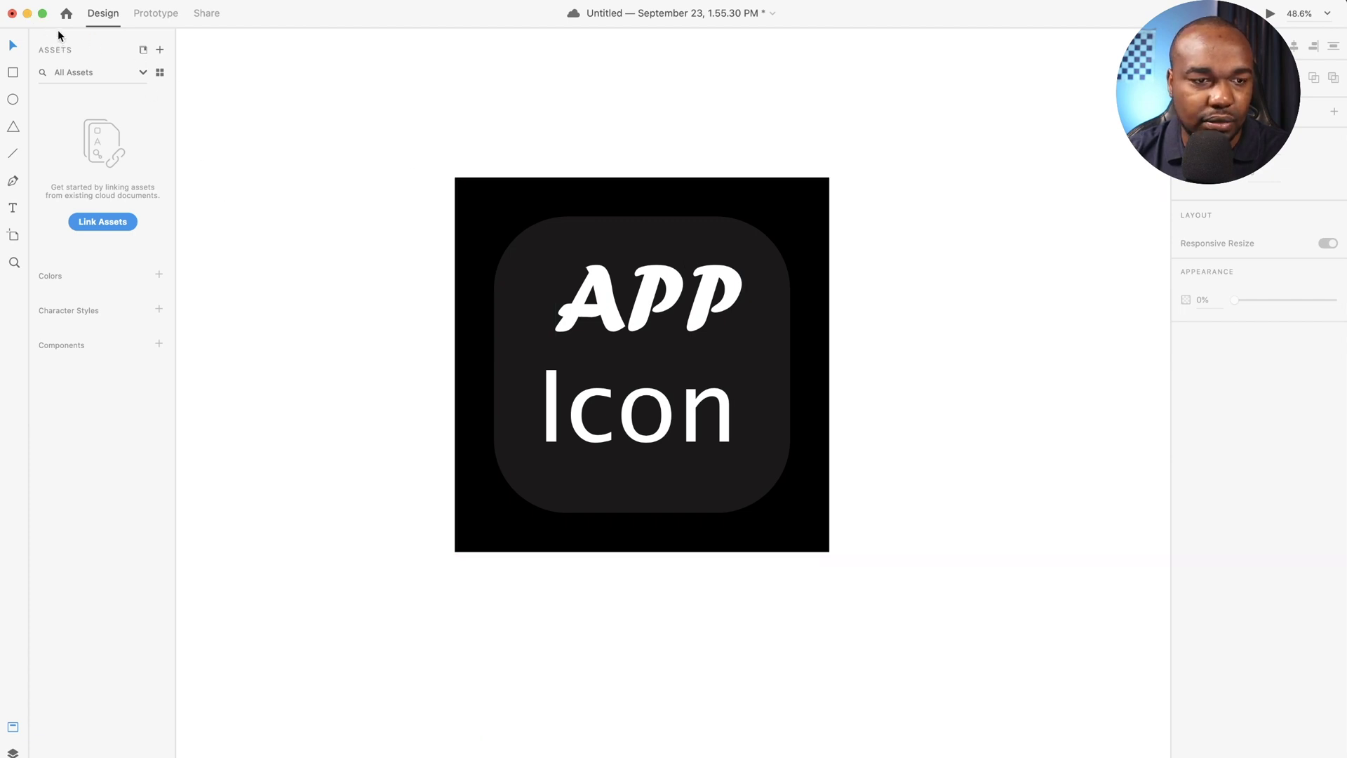
pyautogui.click(27, 14)
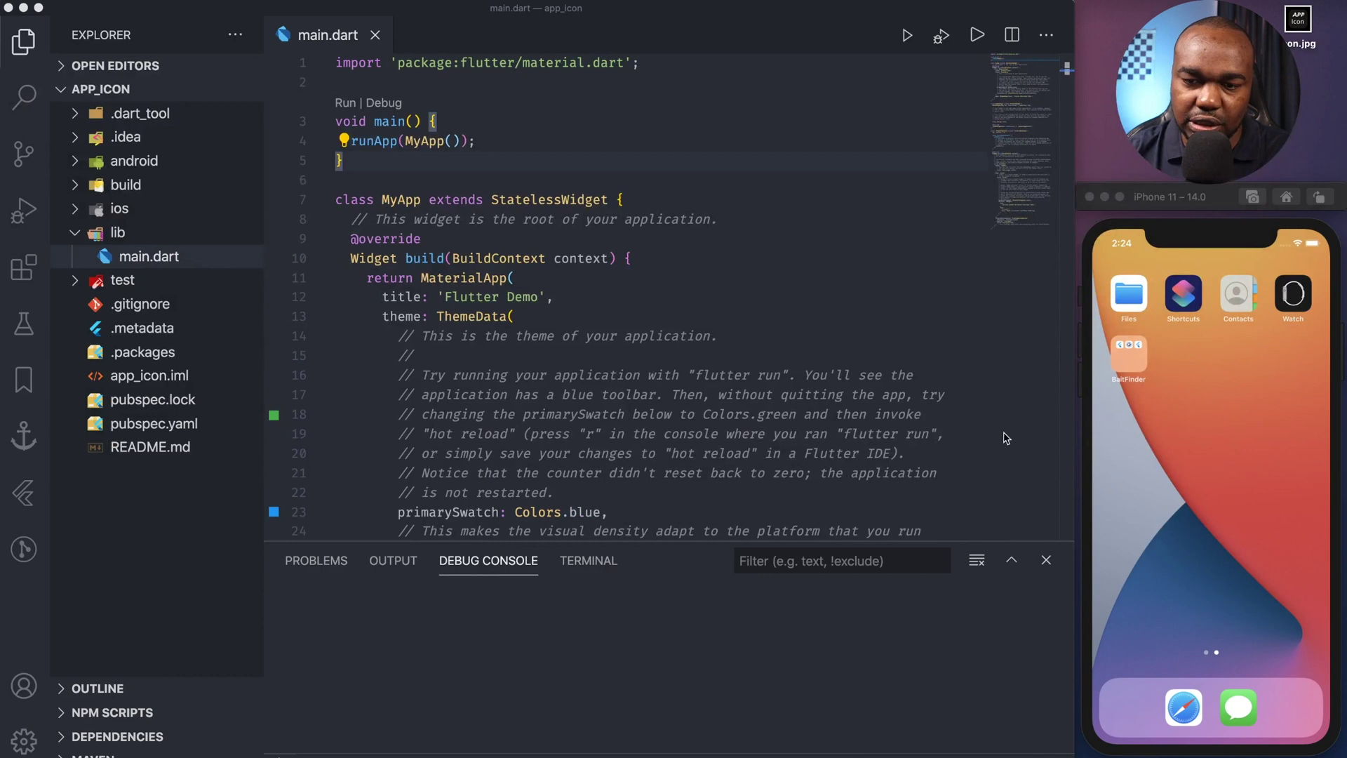
# Start debugging main.dart on the iPhone 11 simulator with F5
pyautogui.click(359, 239)
pyautogui.click(804, 252)
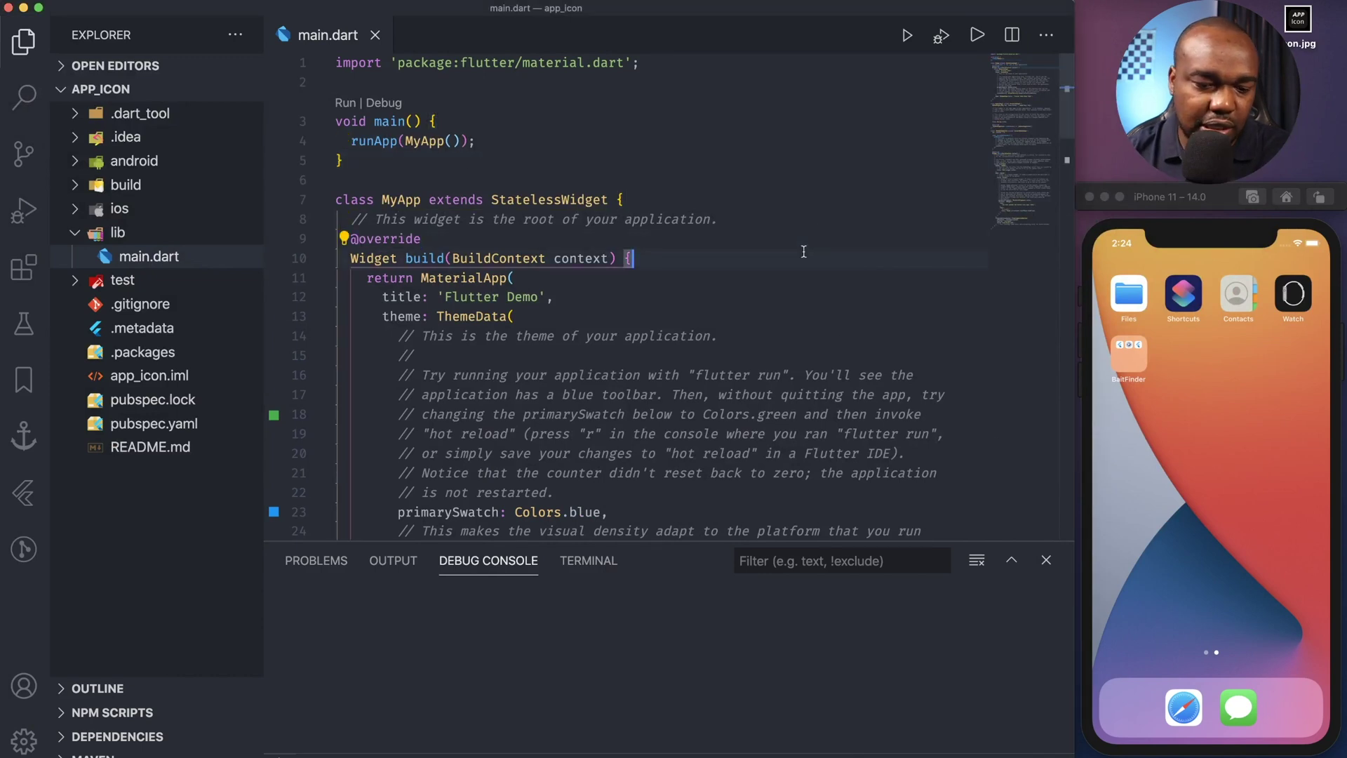
pyautogui.press('F5')
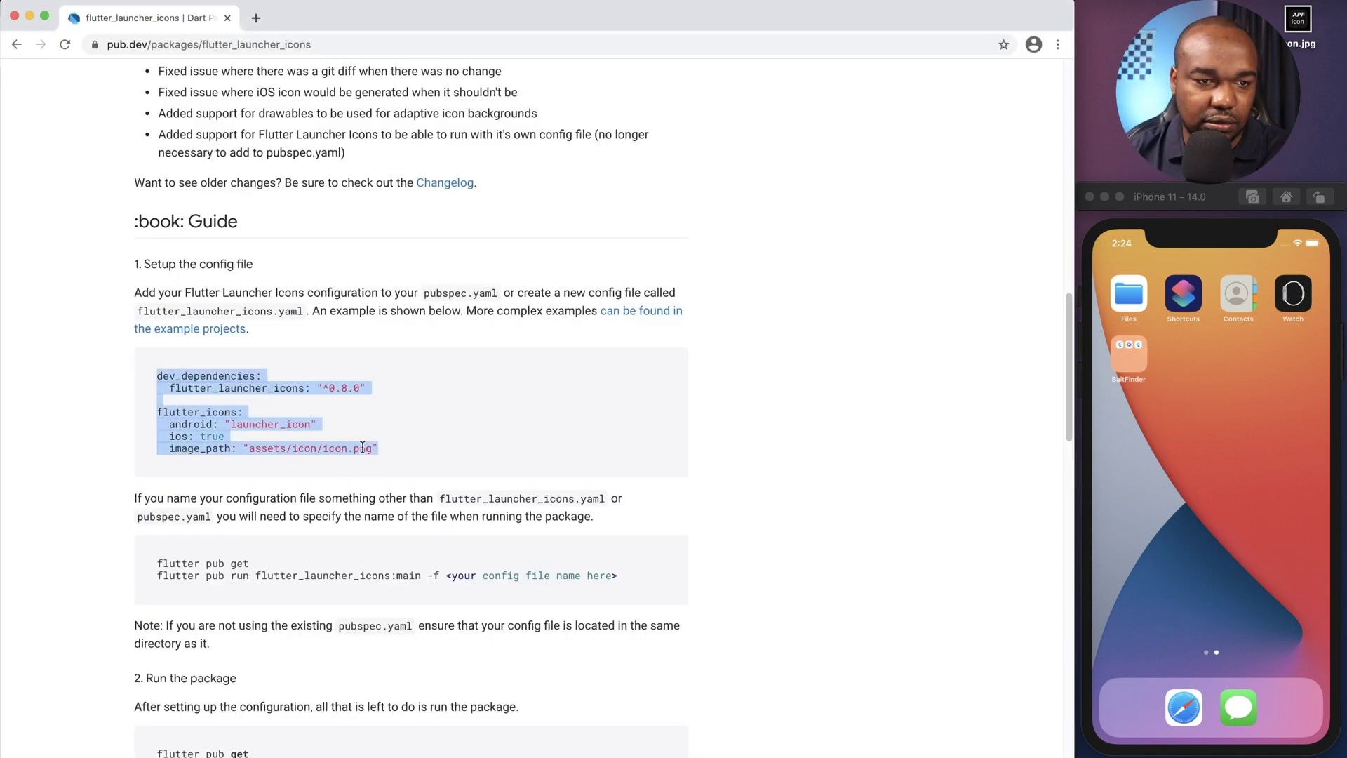
# Review the flutter_launcher_icons example configuration code, then return to VS Code
pyautogui.click(437, 418)
pyautogui.scroll(3, 436, 417)
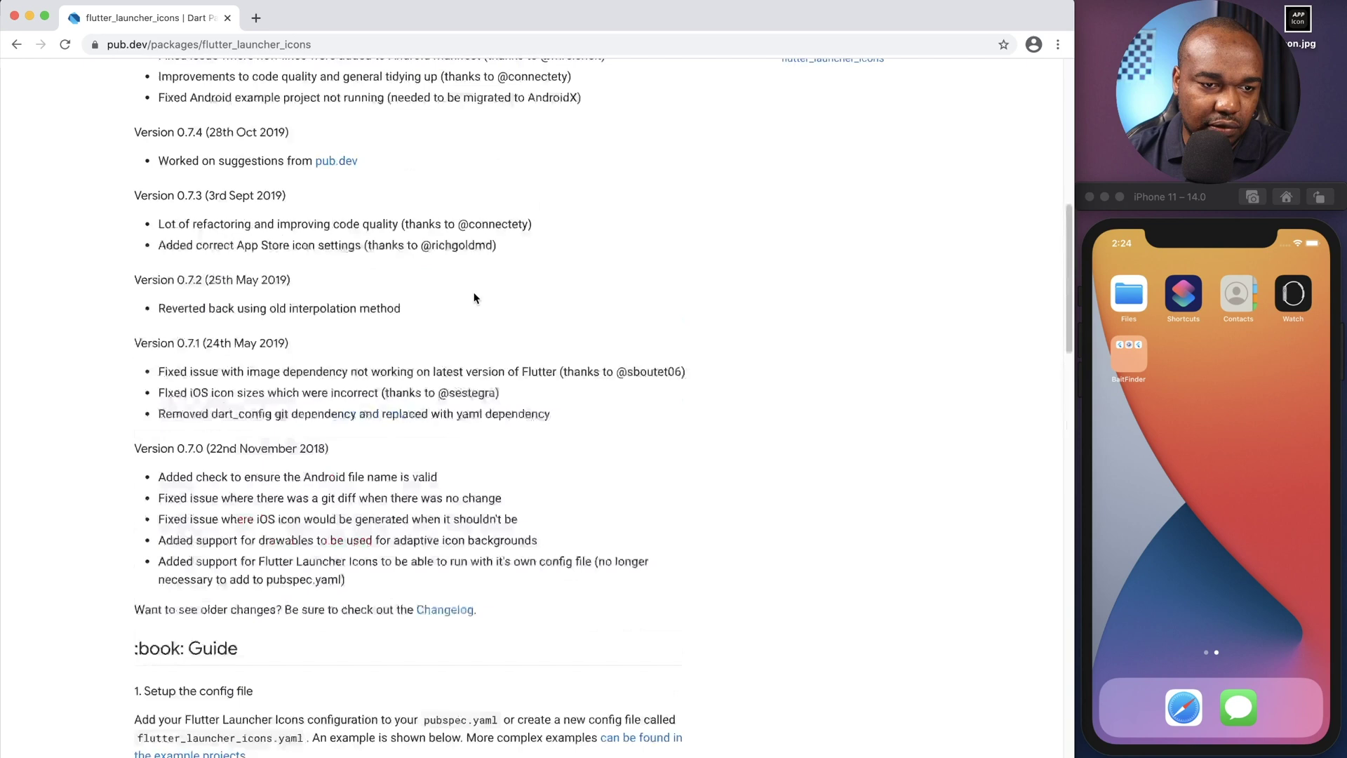
pyautogui.scroll(6, 466, 301)
pyautogui.scroll(2, 392, 351)
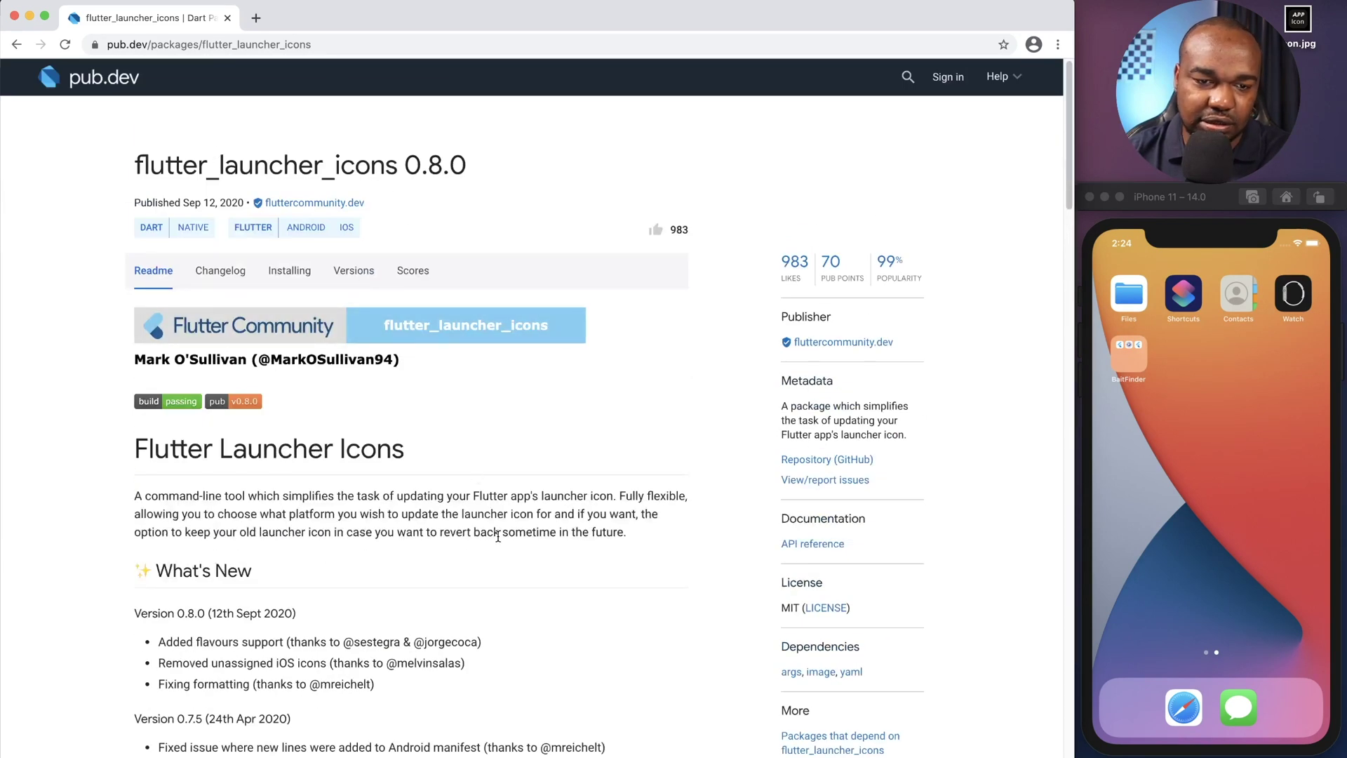
pyautogui.scroll(-2, 502, 443)
pyautogui.scroll(-2, 510, 502)
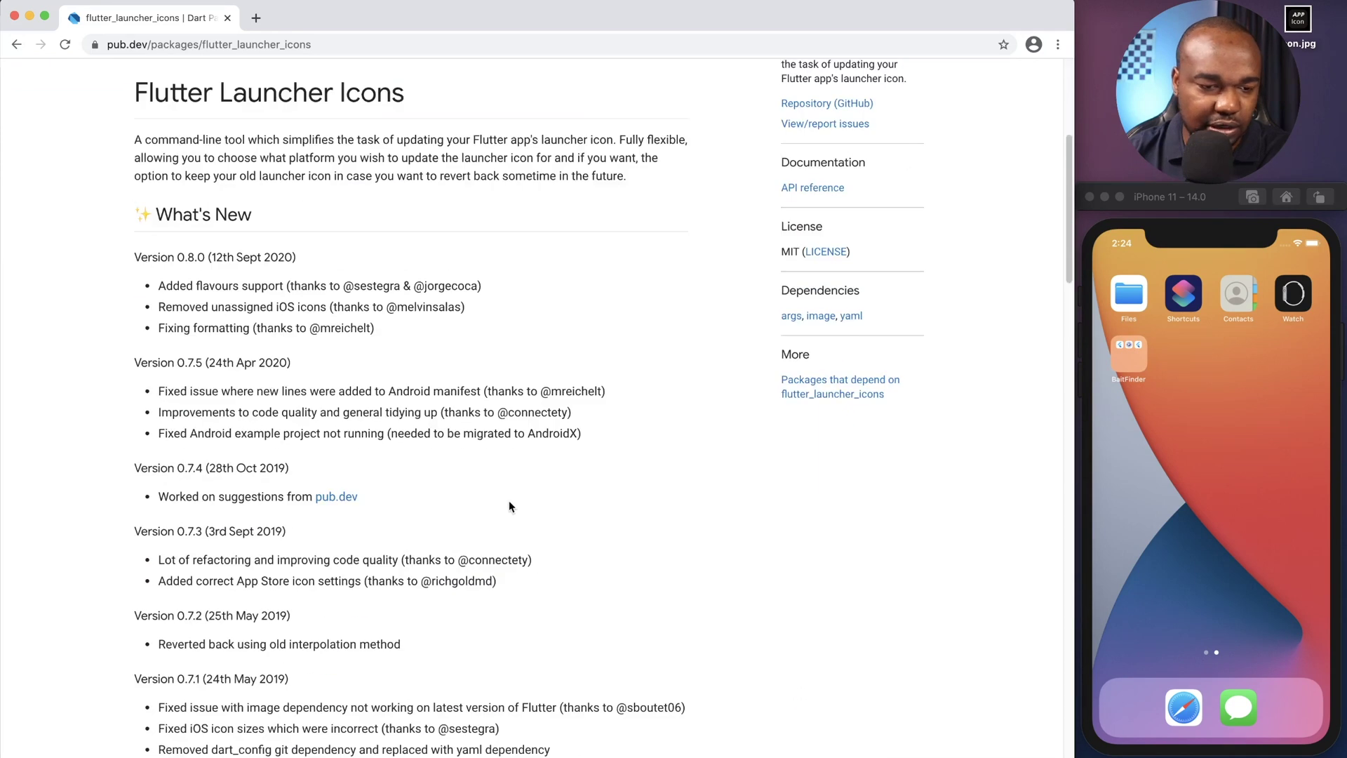
pyautogui.scroll(-5, 510, 502)
pyautogui.scroll(-2, 510, 503)
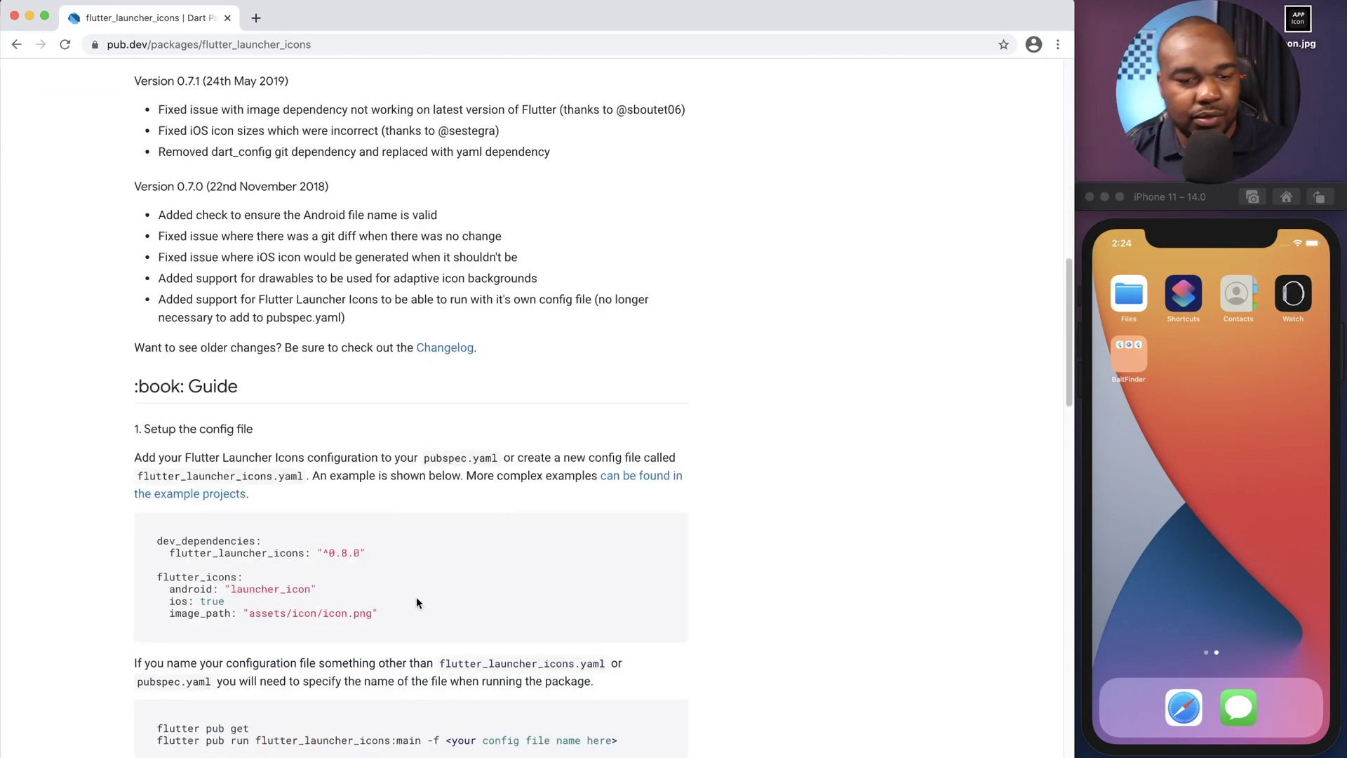
pyautogui.moveTo(383, 619)
pyautogui.mouseDown()
pyautogui.moveTo(127, 535)
pyautogui.moveTo(384, 613)
pyautogui.moveTo(216, 572)
pyautogui.moveTo(135, 533)
pyautogui.moveTo(231, 545)
pyautogui.mouseUp()
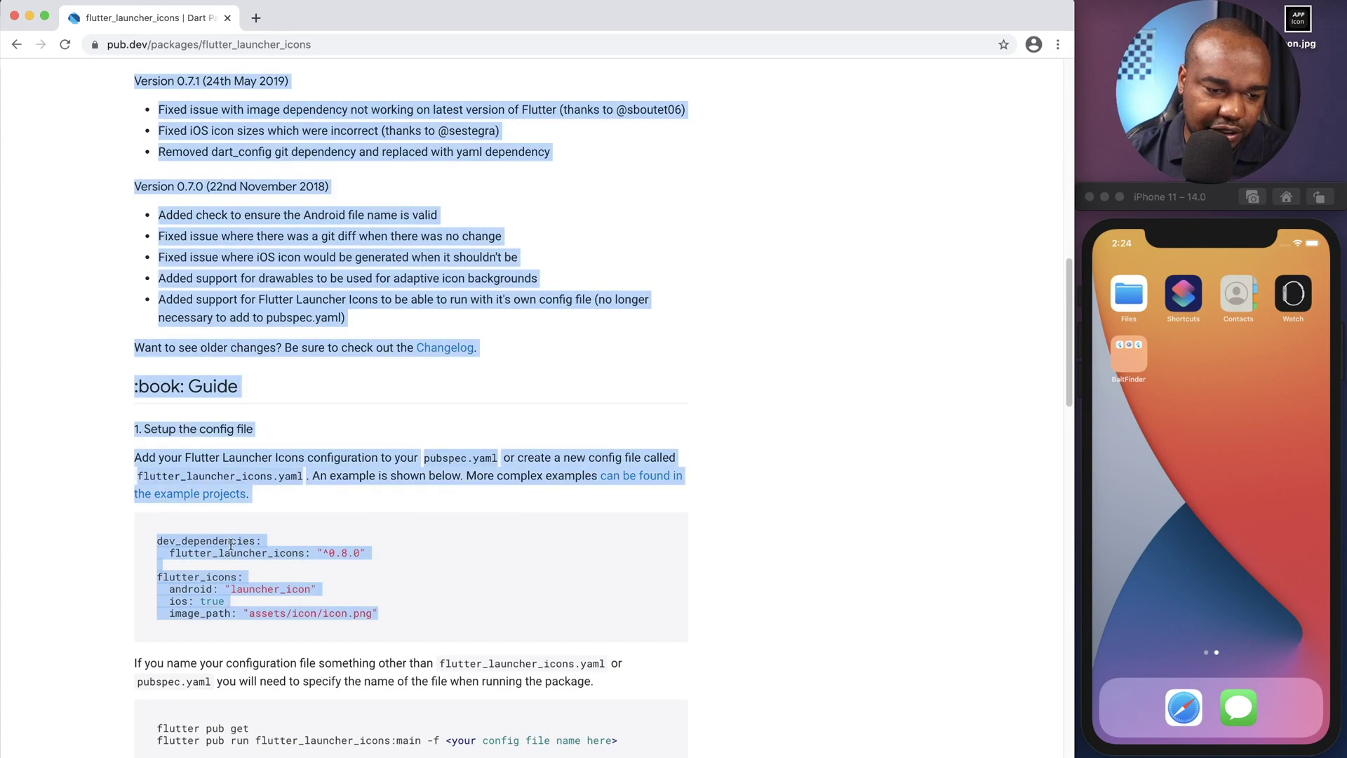
pyautogui.click(209, 540)
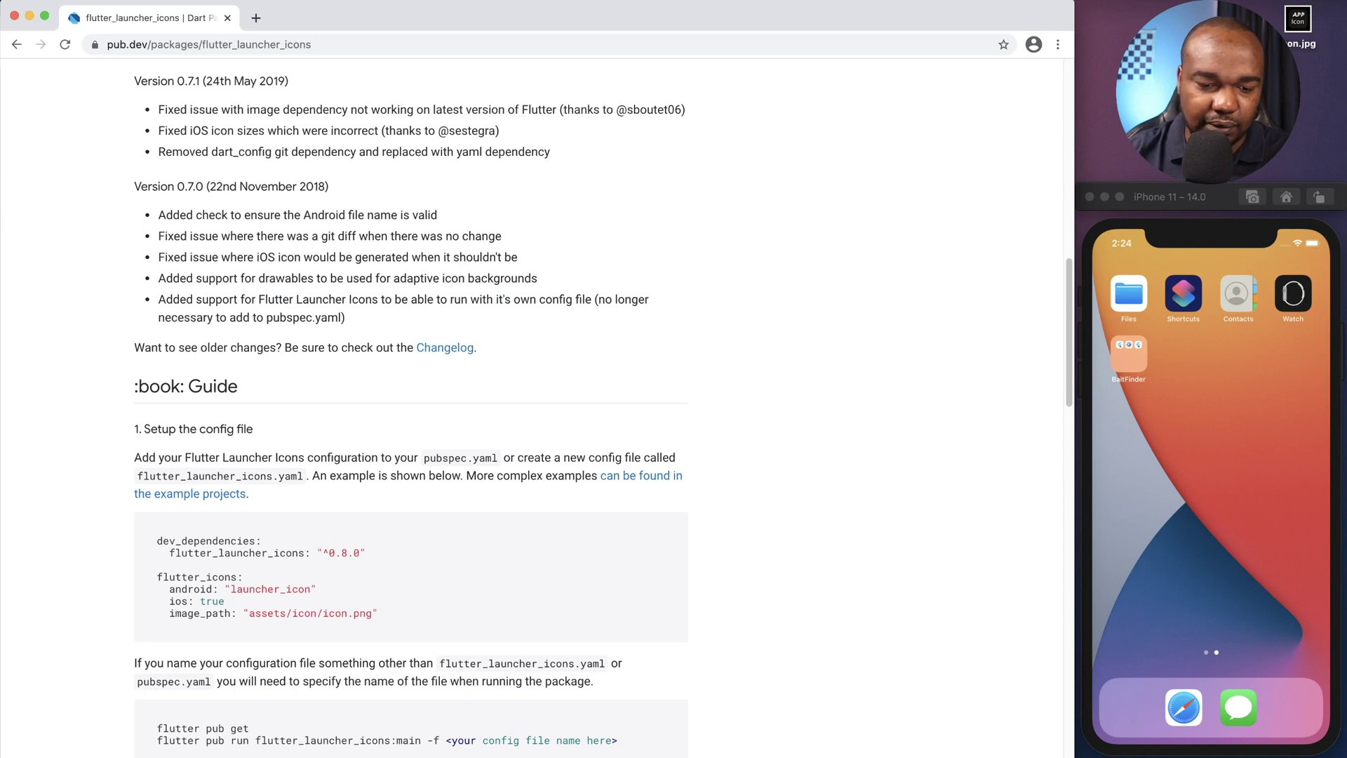
pyautogui.press('super+Tab')
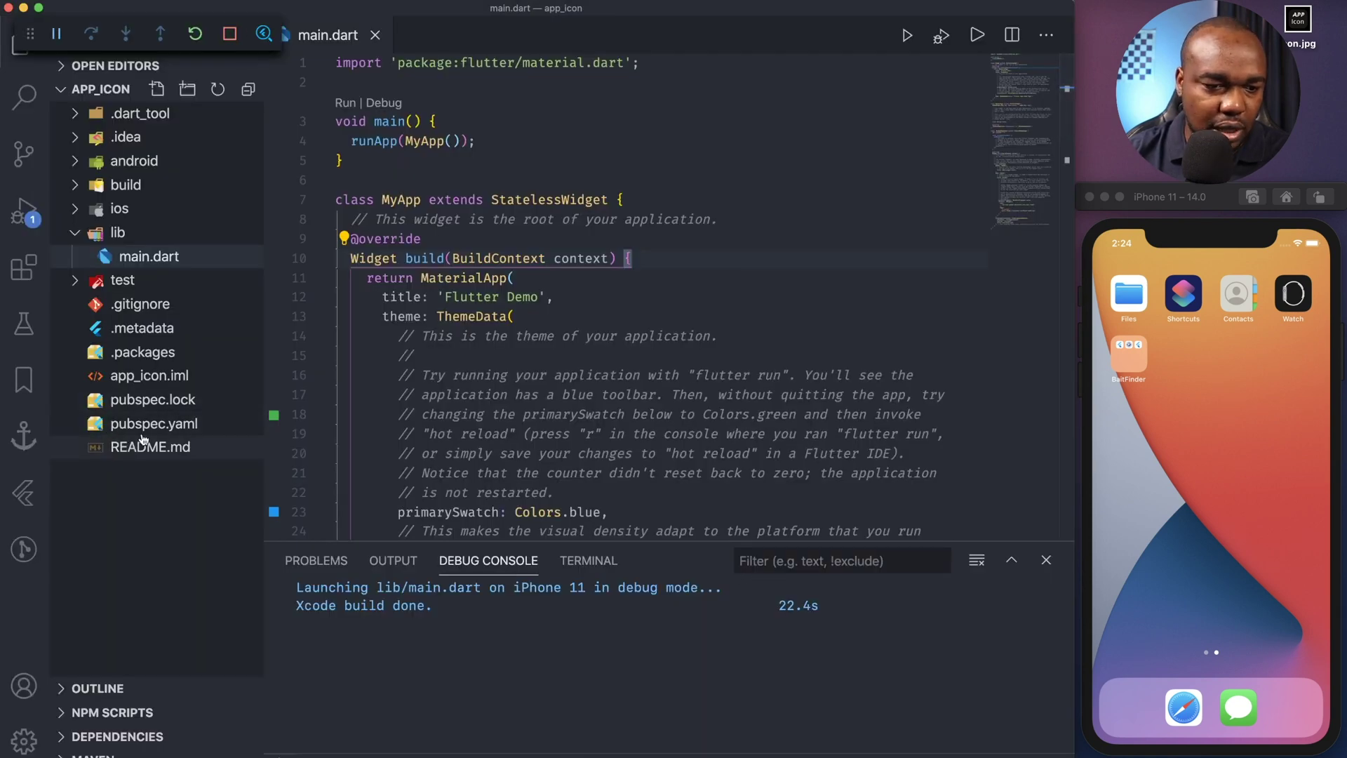
# Paste flutter_launcher_icons ^0.8.0 and a flutter_icons block (assets/icon/icon.jpg, android/ios true) into pubspec.yaml
pyautogui.click(163, 431)
pyautogui.scroll(-1, 613, 363)
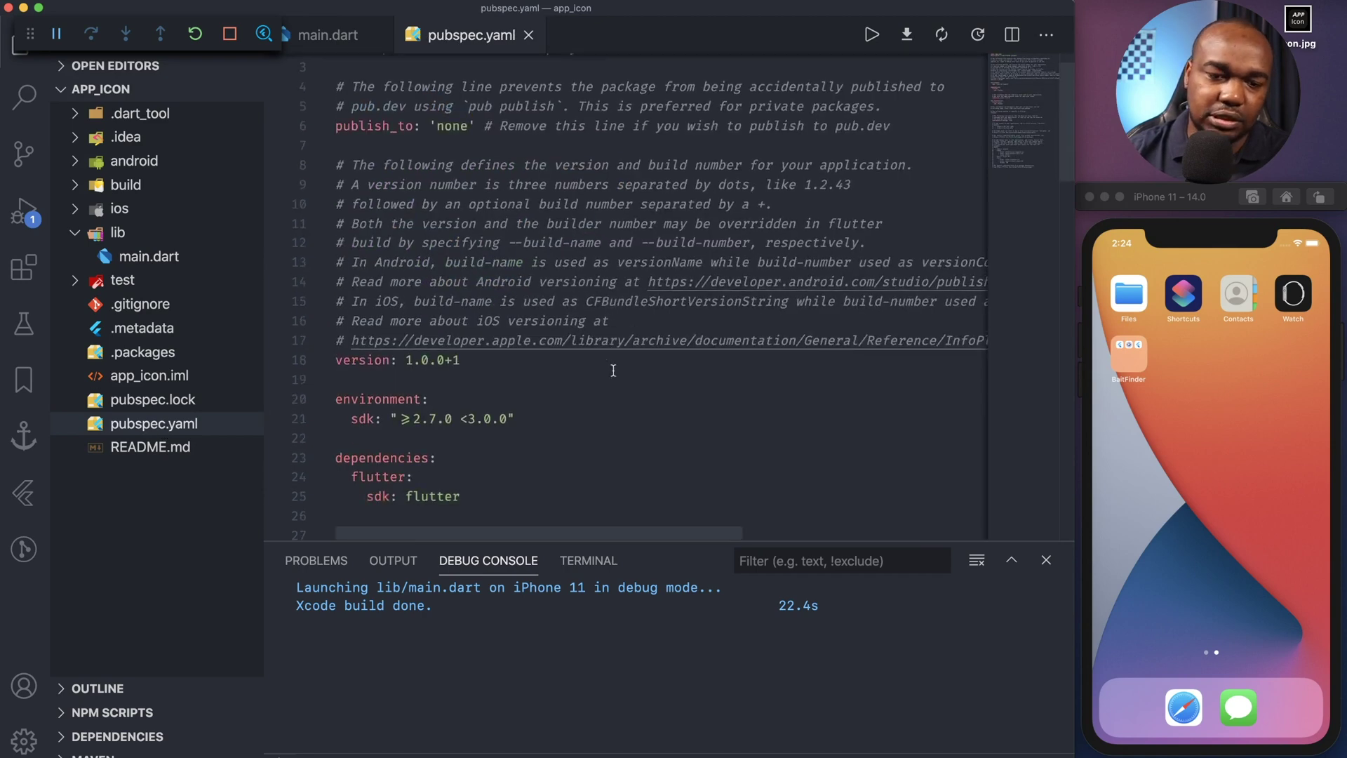
pyautogui.scroll(-5, 613, 366)
pyautogui.scroll(-2, 612, 369)
pyautogui.scroll(1, 613, 369)
pyautogui.scroll(4, 613, 370)
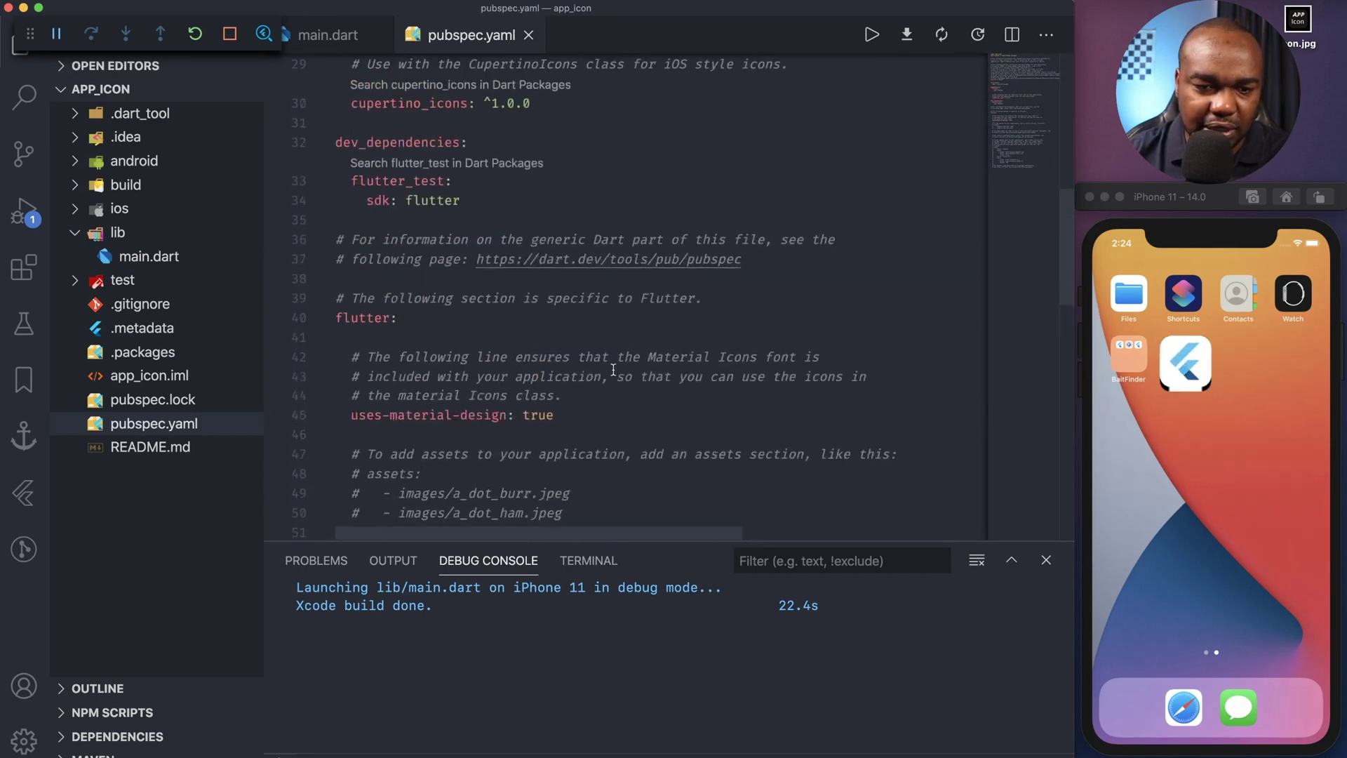
pyautogui.scroll(4, 611, 373)
pyautogui.scroll(1, 518, 316)
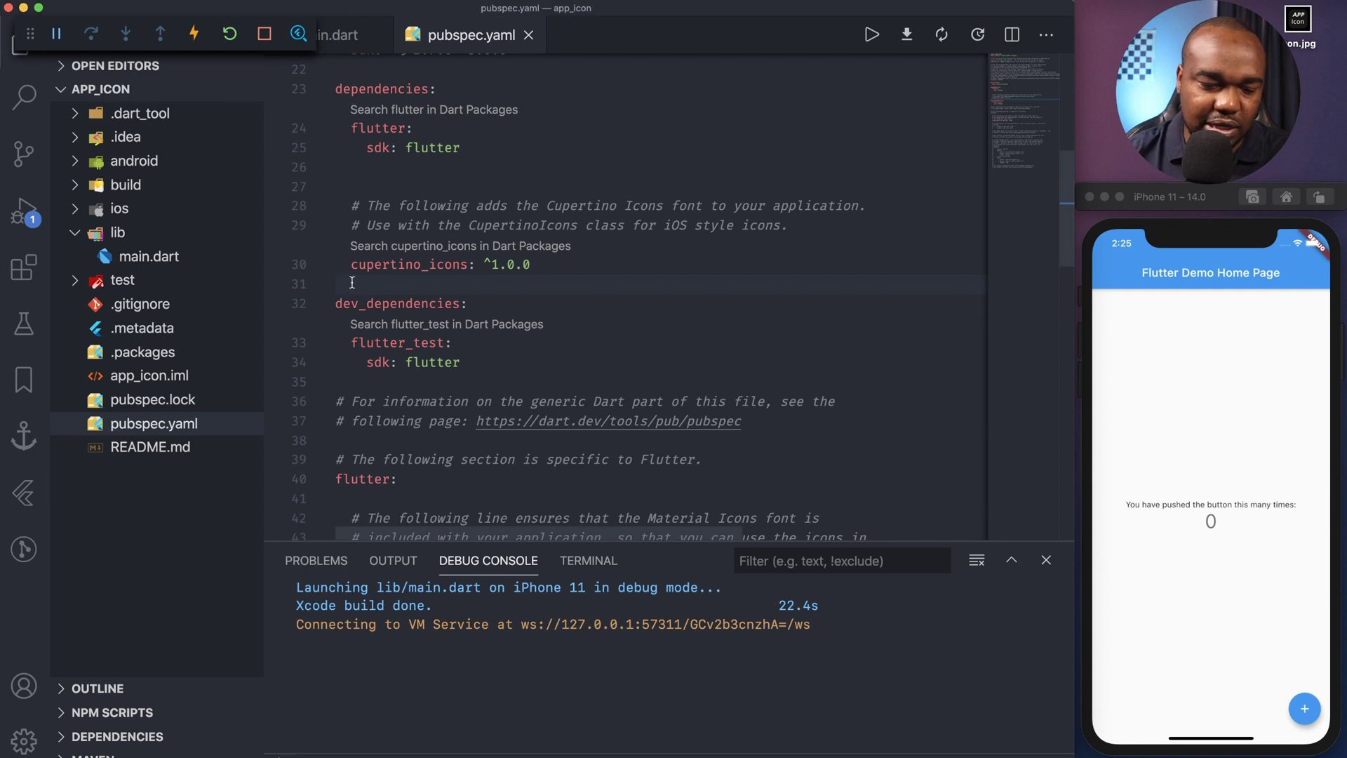
pyautogui.write('#flutter packages pub run flutter_launcher_icons:main   flutter_launcher_icons: ^0.8.0 flutter_icons:   image_path: "assets/icon/icon.jpg"   android: true   ios: true')
pyautogui.press('Return')
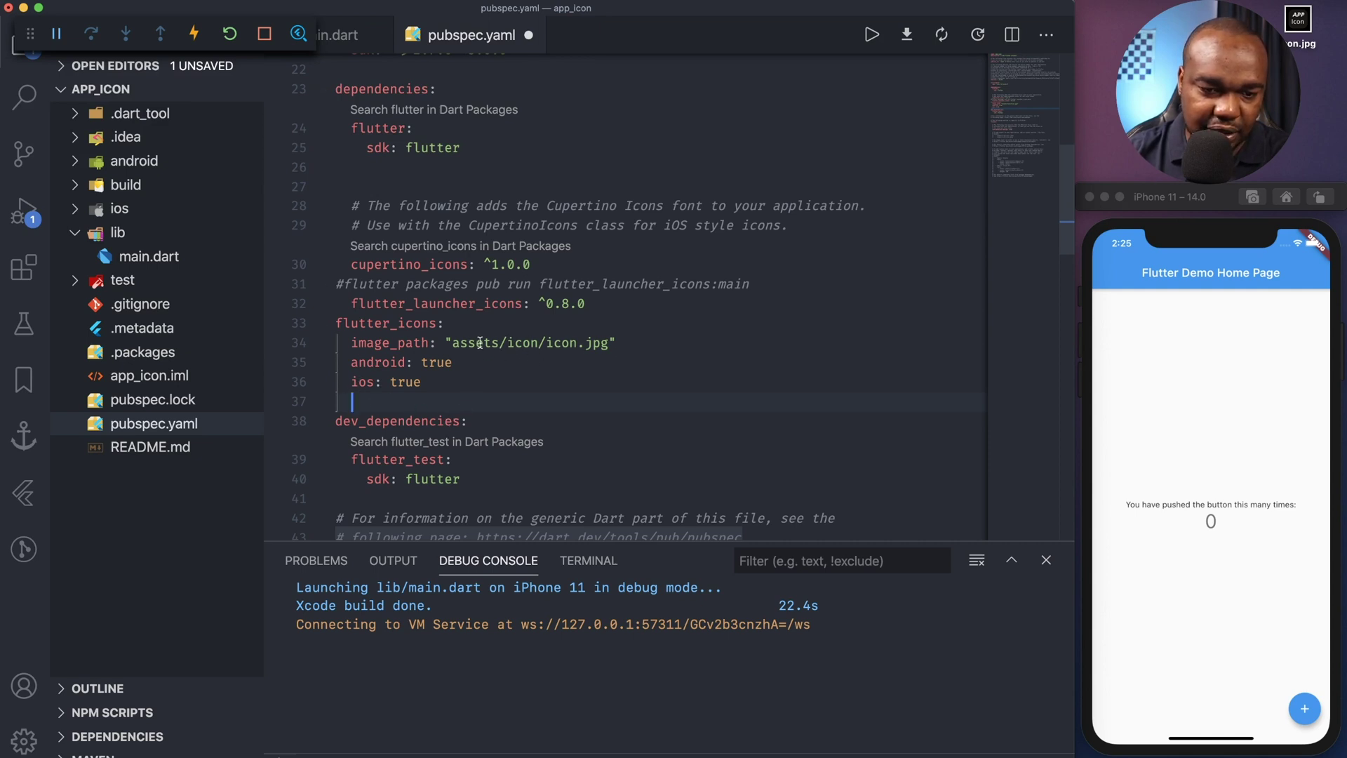
# Create an assets/icon folder, drop icon.jpg into it, and close the simulator's demo app
pyautogui.moveTo(496, 343); pyautogui.dragTo(452, 344)
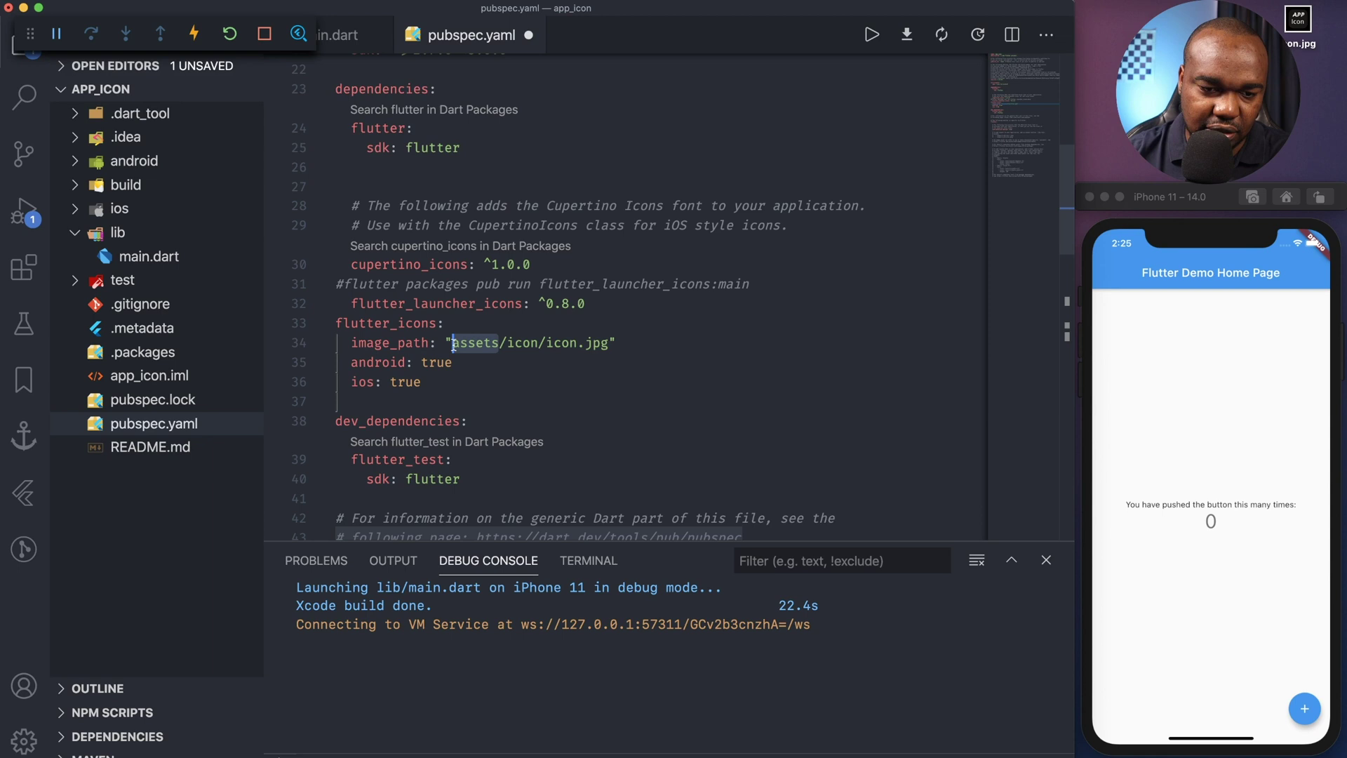
pyautogui.rightClick(125, 562)
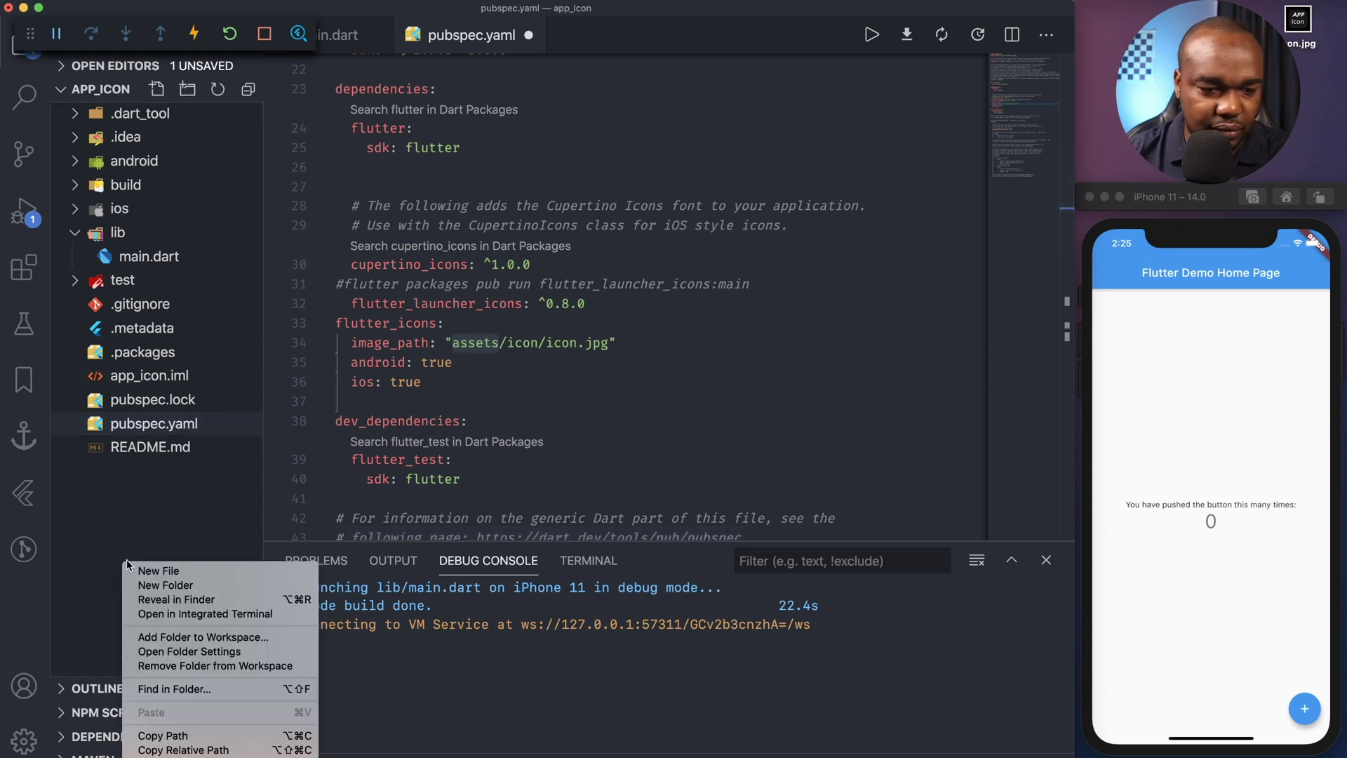
pyautogui.click(203, 585)
pyautogui.write('assets')
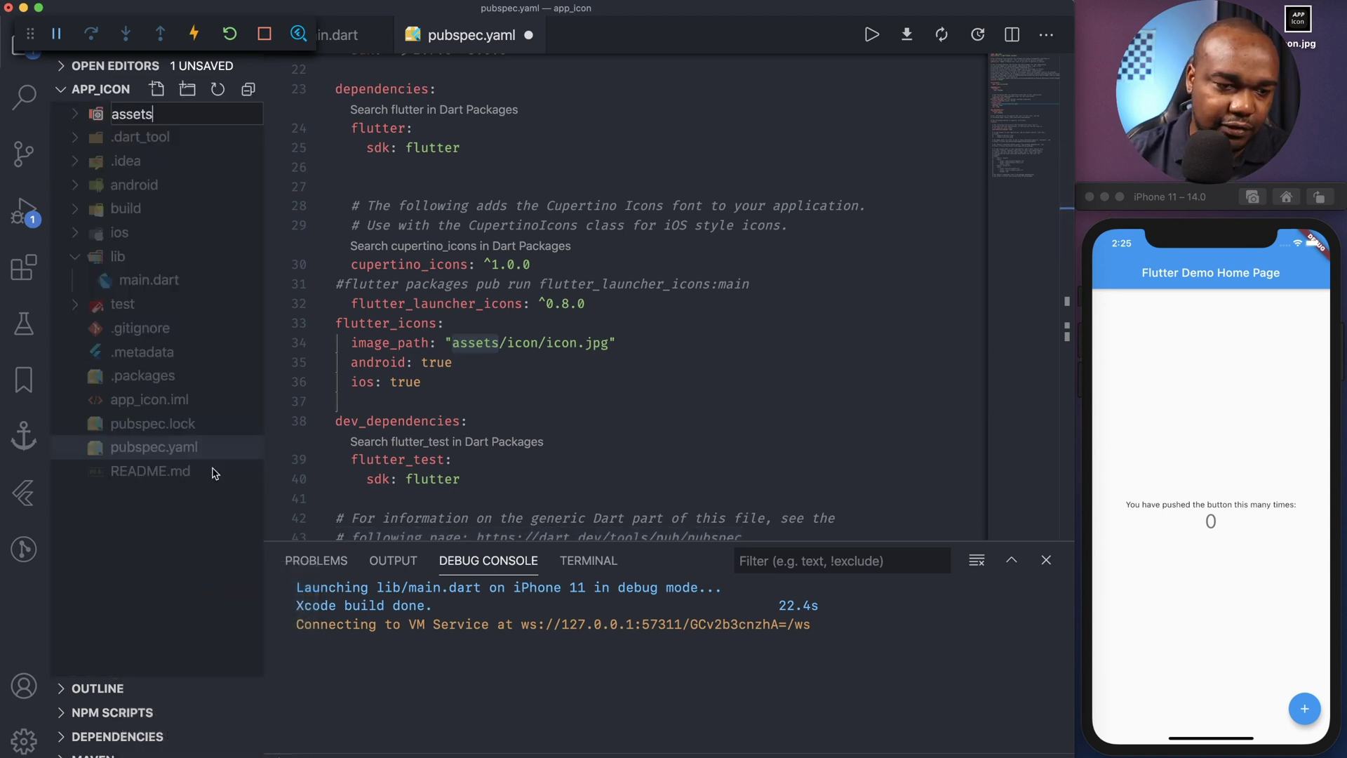
pyautogui.write('/icon')
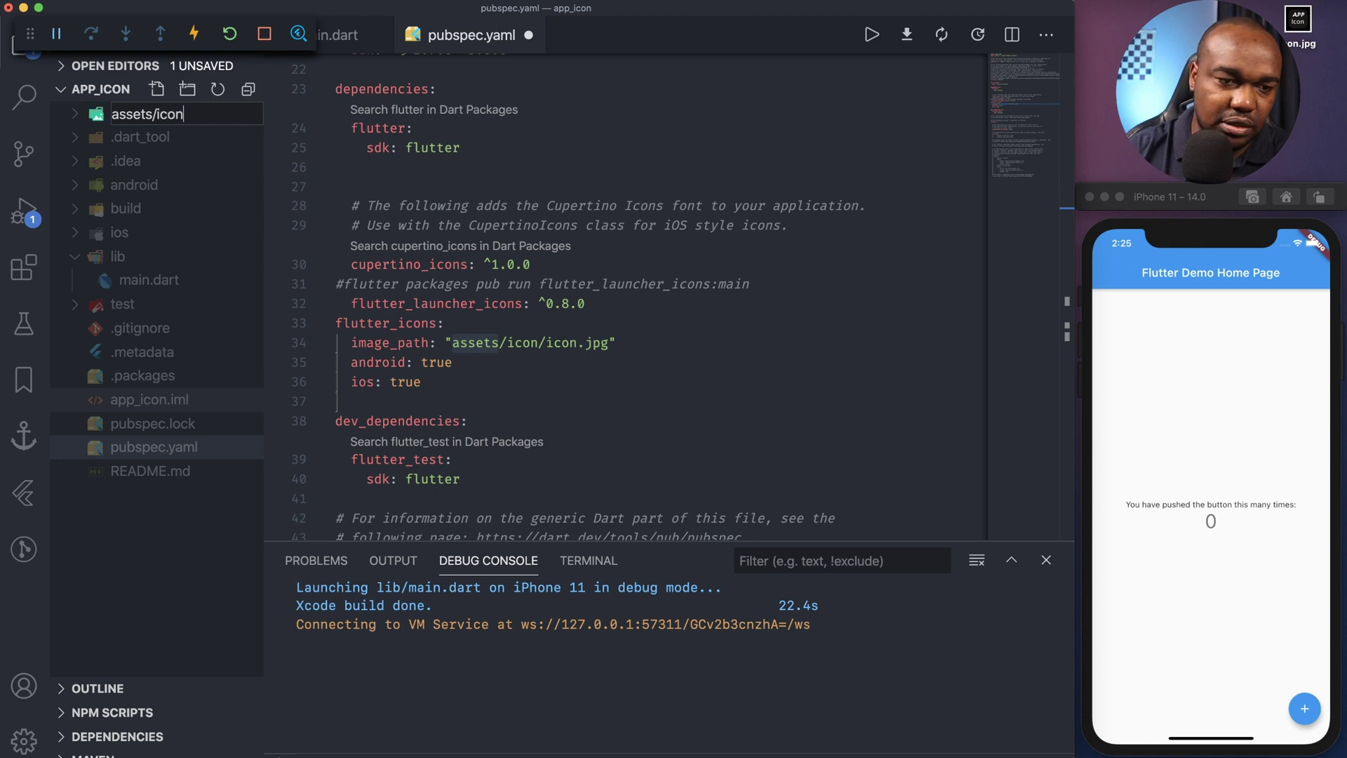
pyautogui.press('Return')
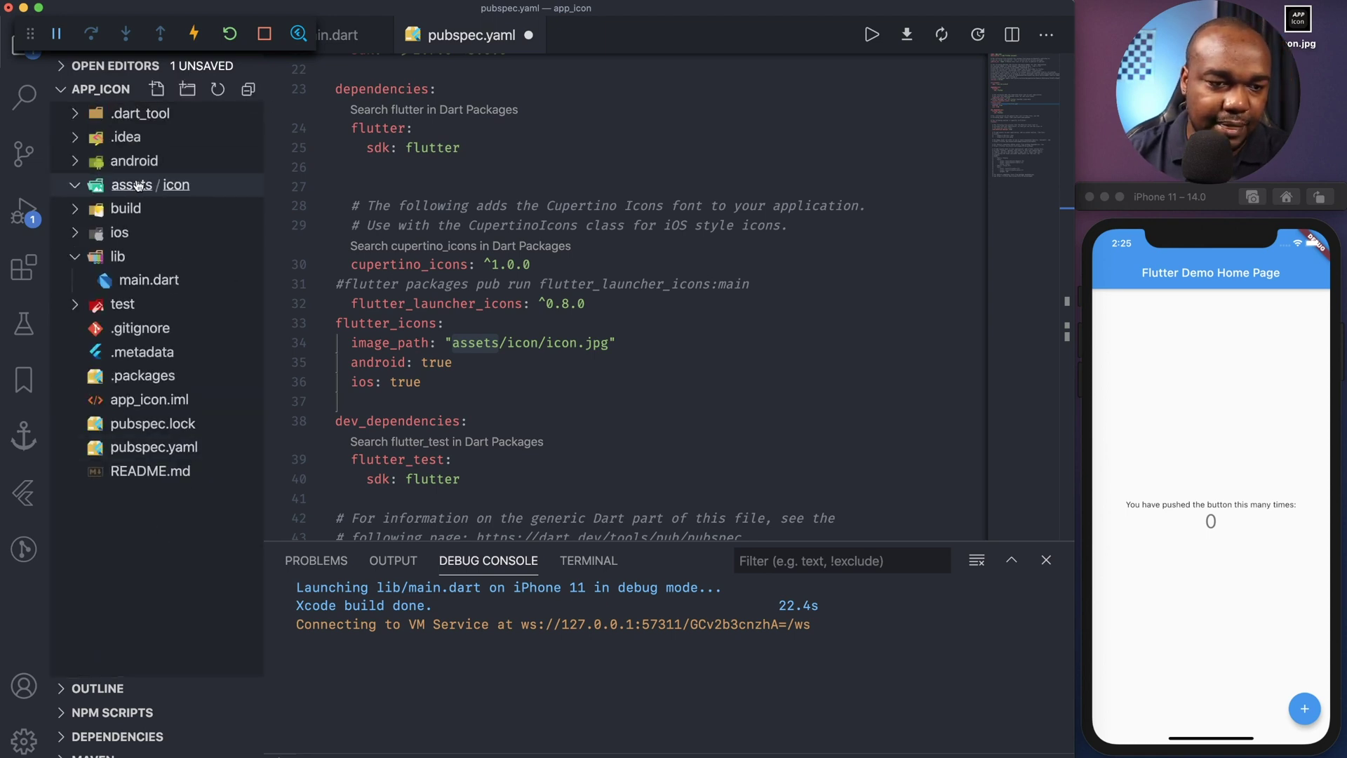
pyautogui.moveTo(1301, 23); pyautogui.dragTo(197, 186)
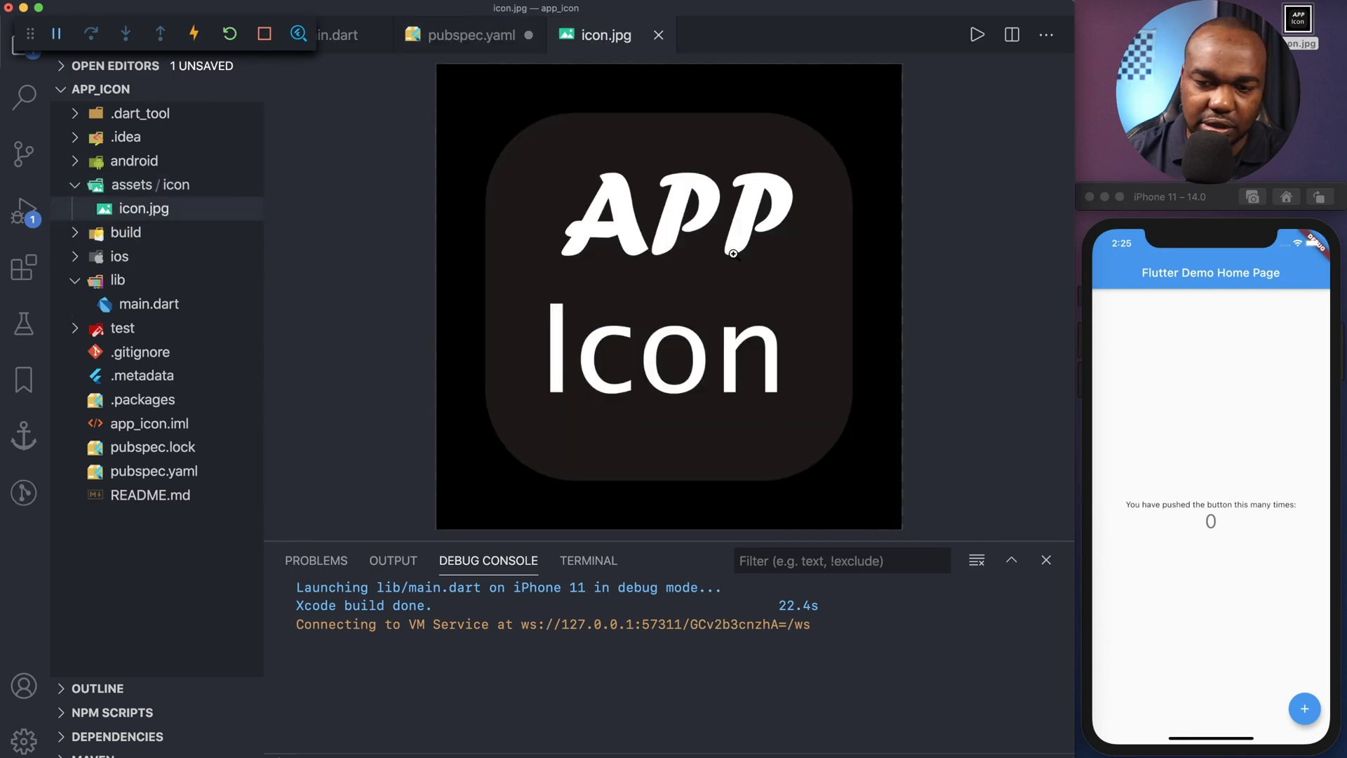
pyautogui.moveTo(1212, 745); pyautogui.dragTo(1210, 527)
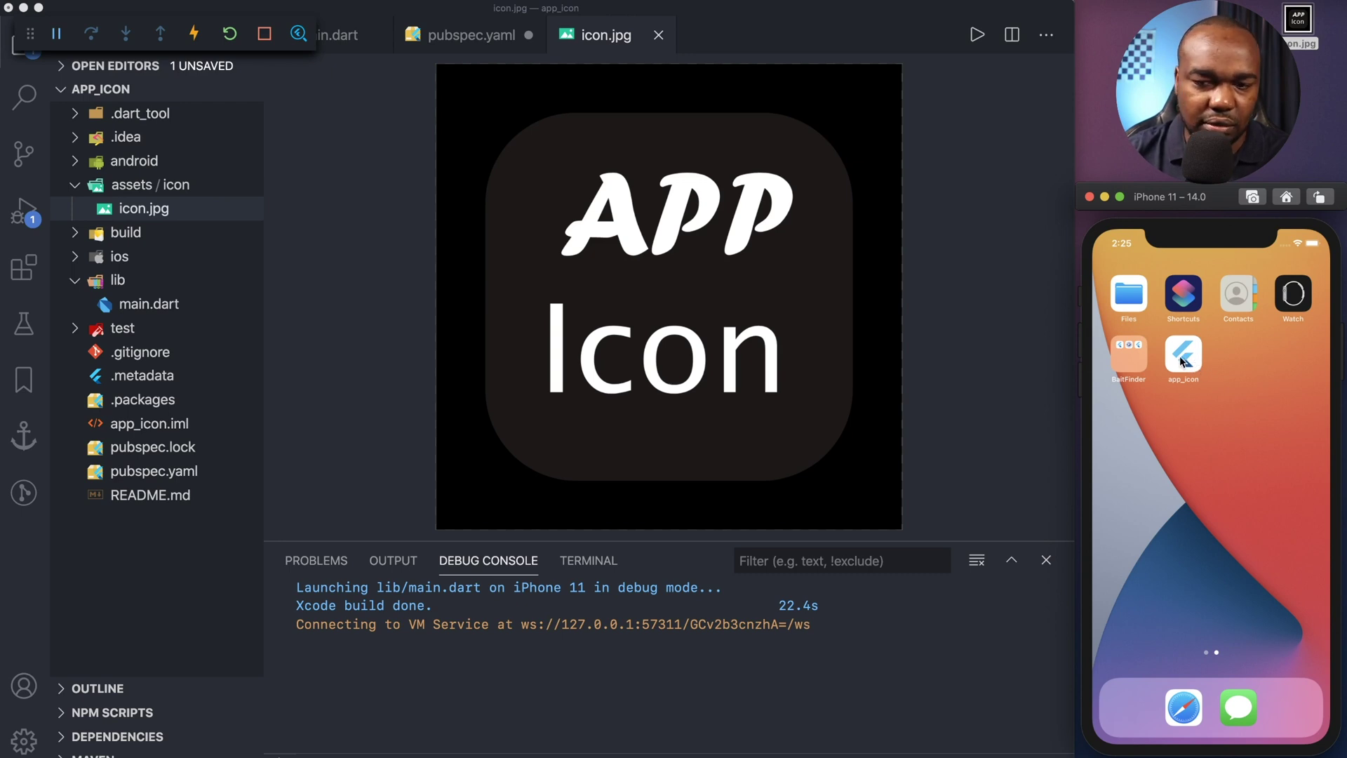
# Add a blank line after cupertino_icons in pubspec.yaml, select the launcher-icons command, open a terminal
pyautogui.click(477, 35)
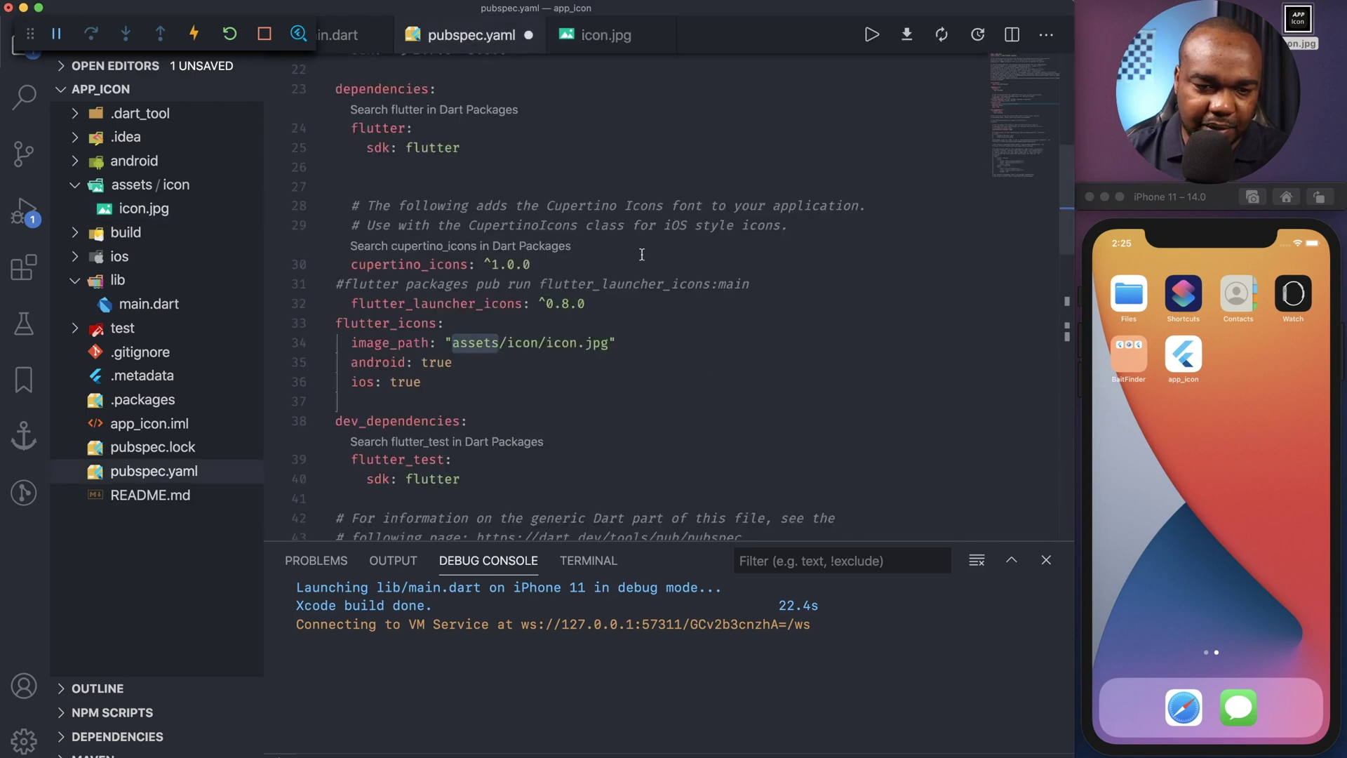
pyautogui.click(556, 265)
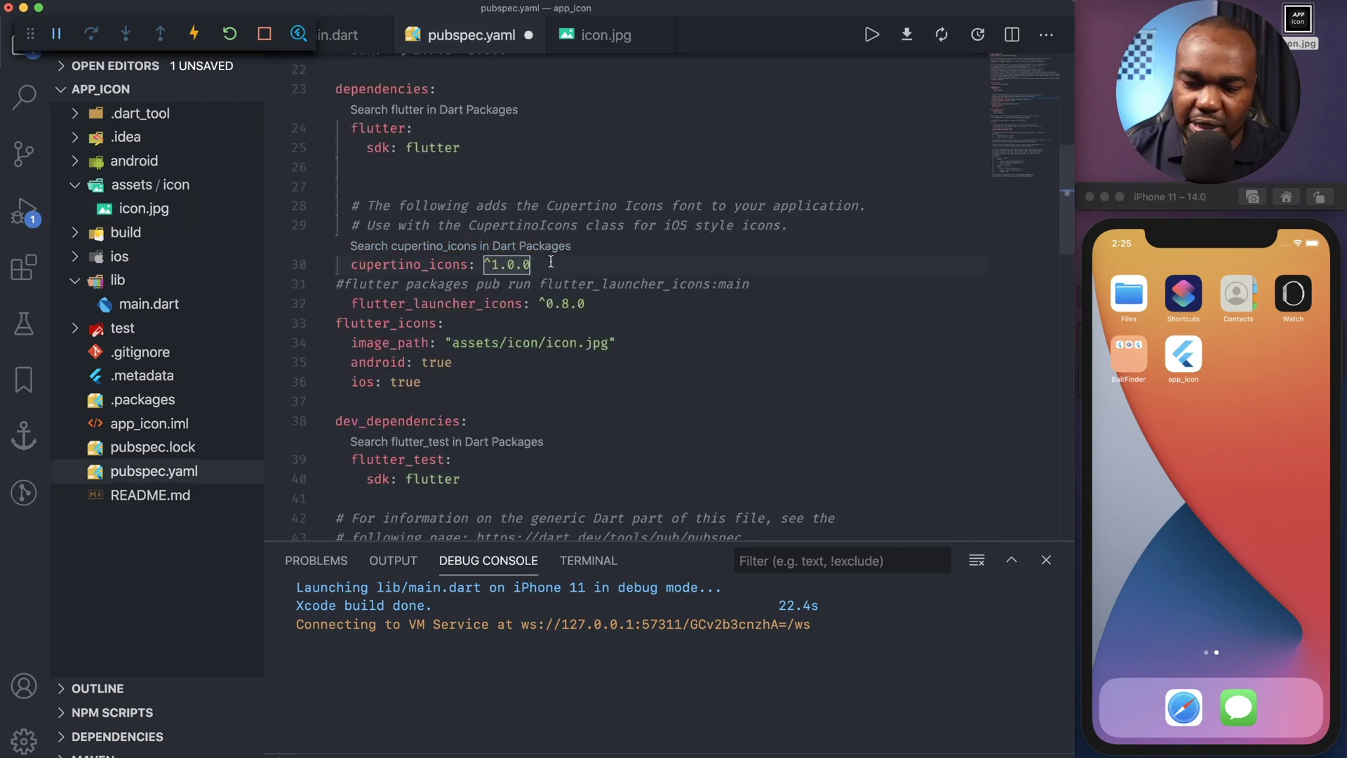
pyautogui.press('Return')
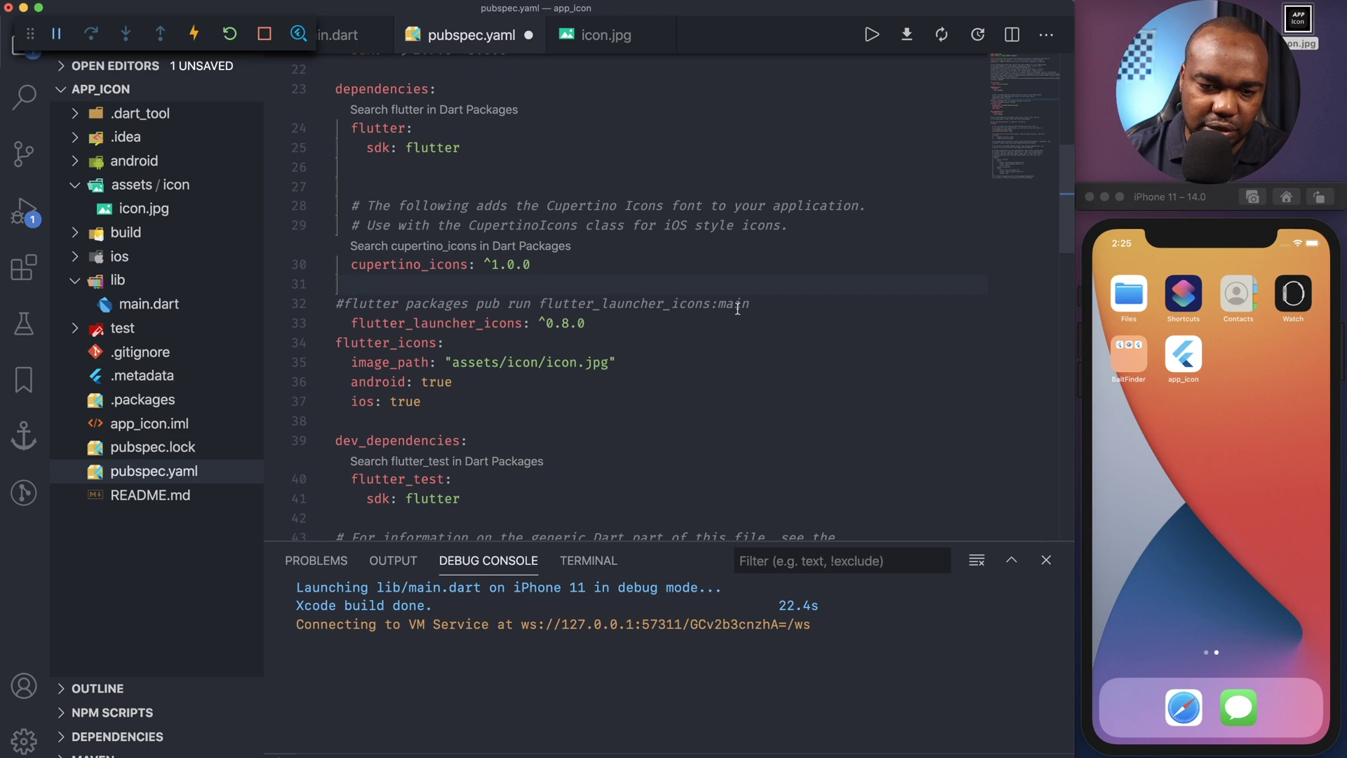
pyautogui.scroll(-7, 692, 346)
pyautogui.scroll(-8, 691, 346)
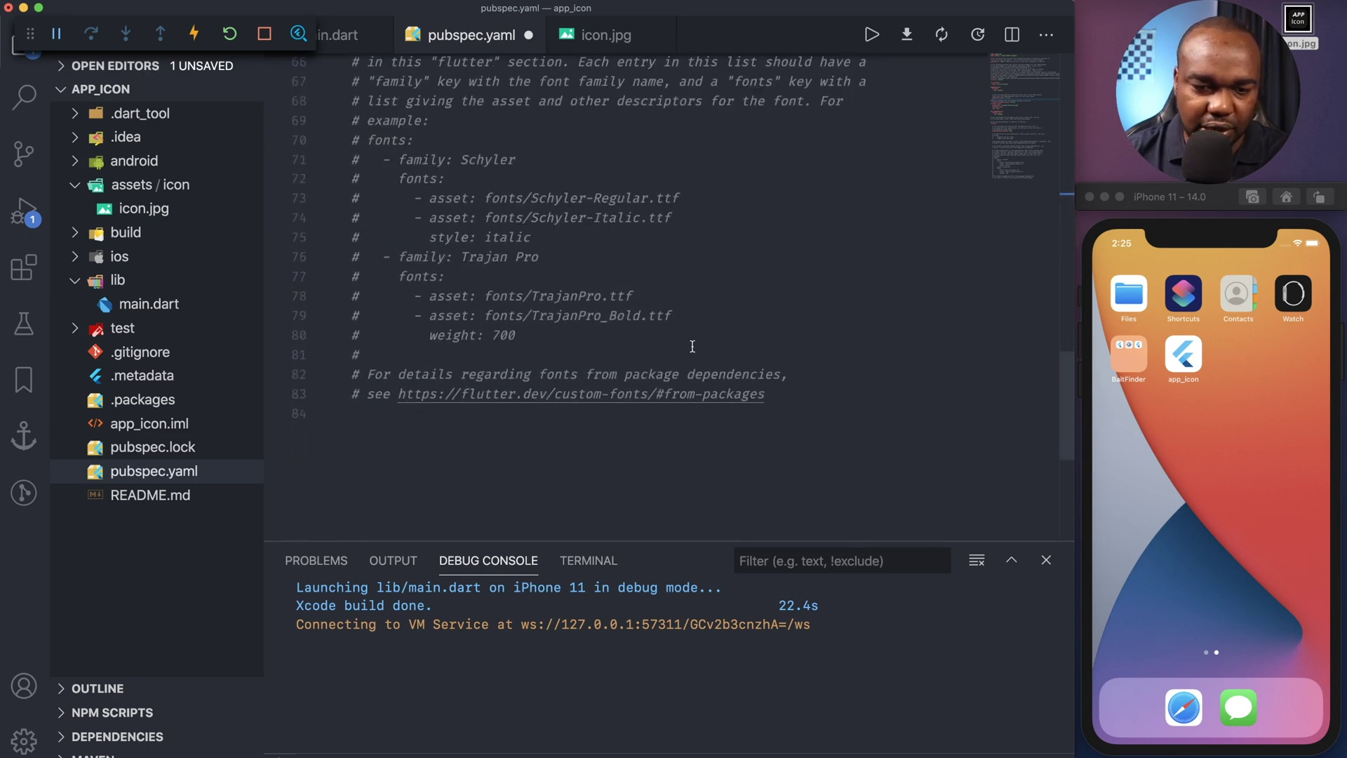
pyautogui.scroll(12, 692, 346)
pyautogui.scroll(6, 692, 346)
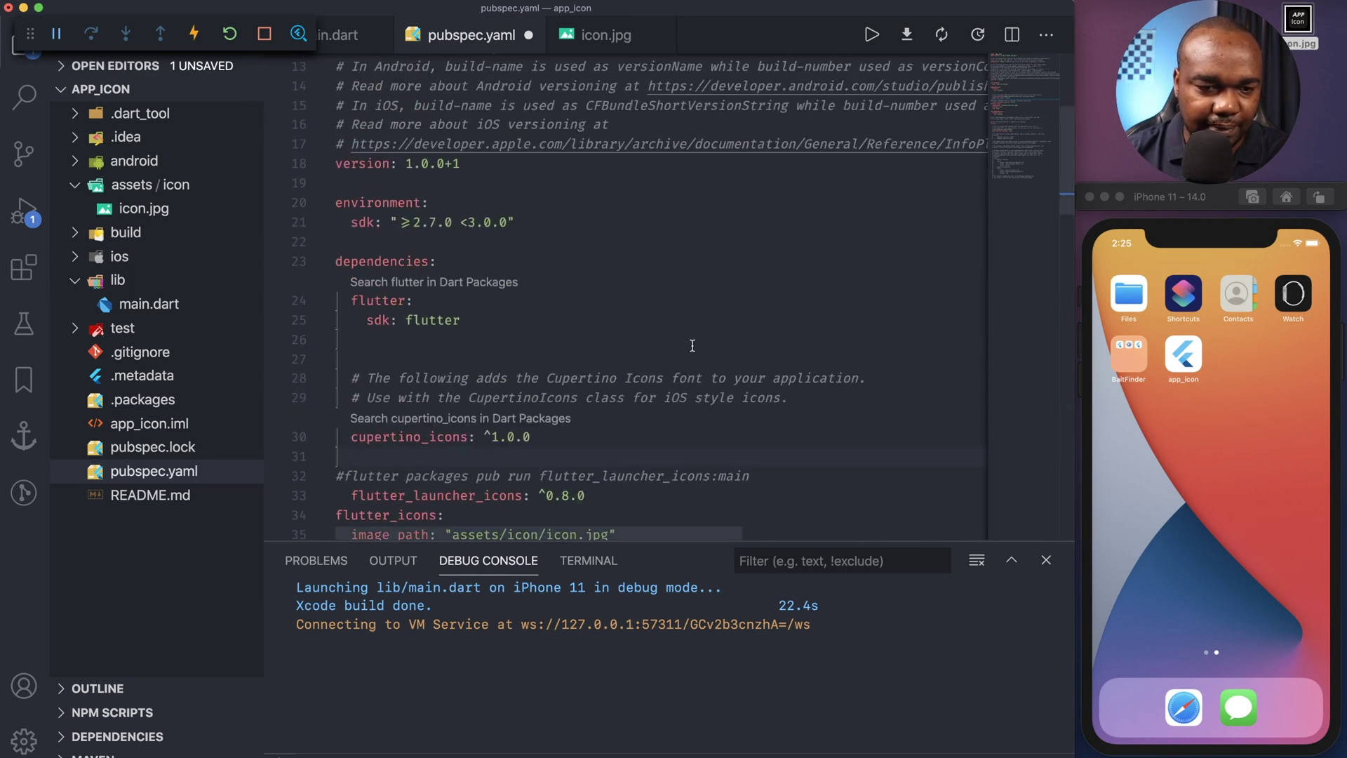
pyautogui.scroll(-1, 692, 345)
pyautogui.scroll(-1, 691, 345)
pyautogui.scroll(-1, 692, 346)
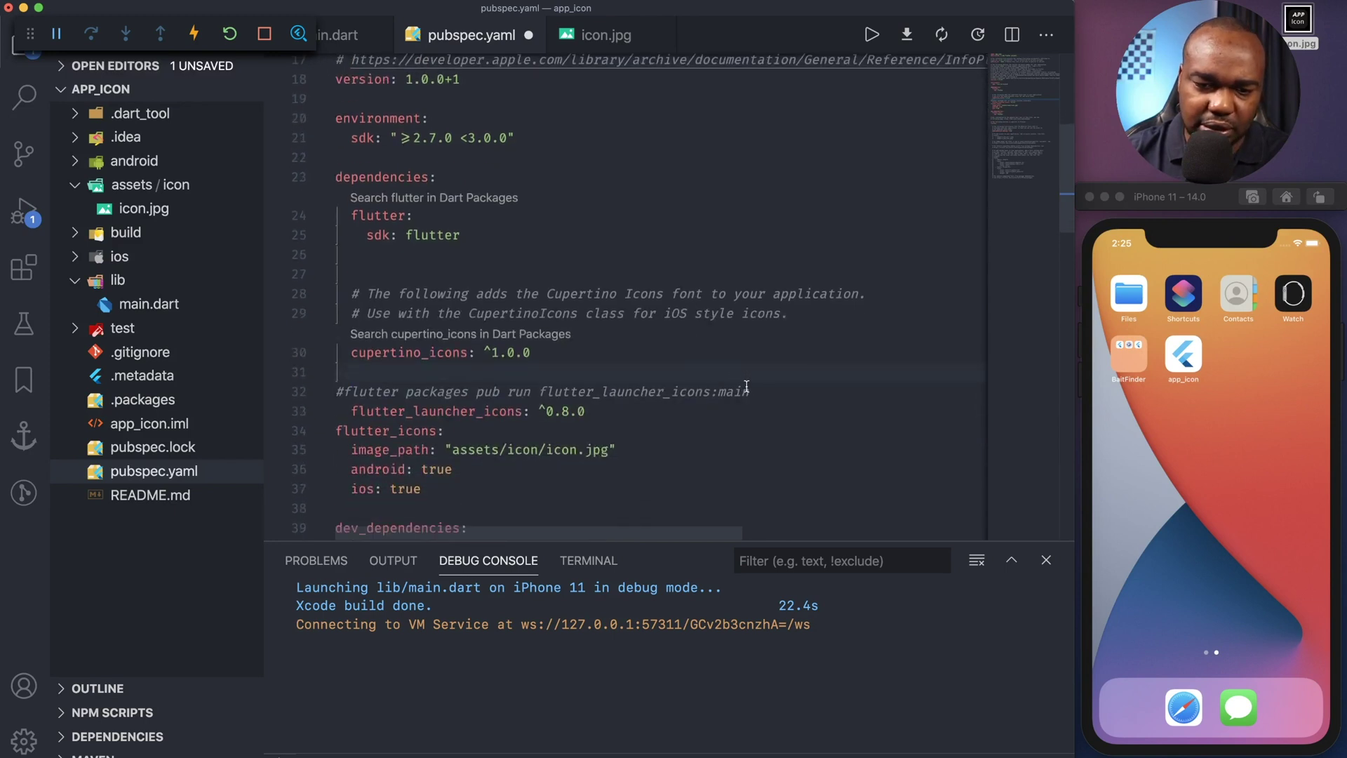
pyautogui.moveTo(750, 391); pyautogui.dragTo(336, 391)
pyautogui.press('super+c')
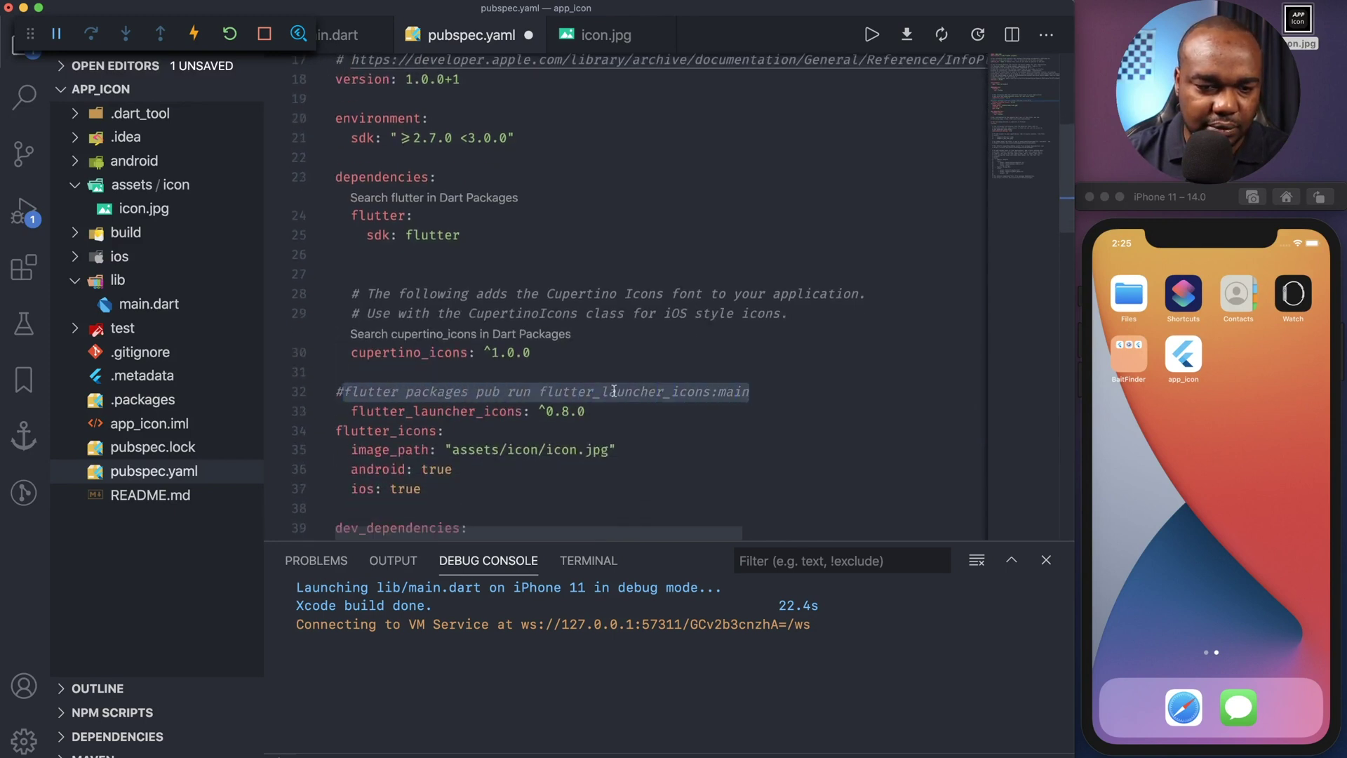
pyautogui.click(588, 560)
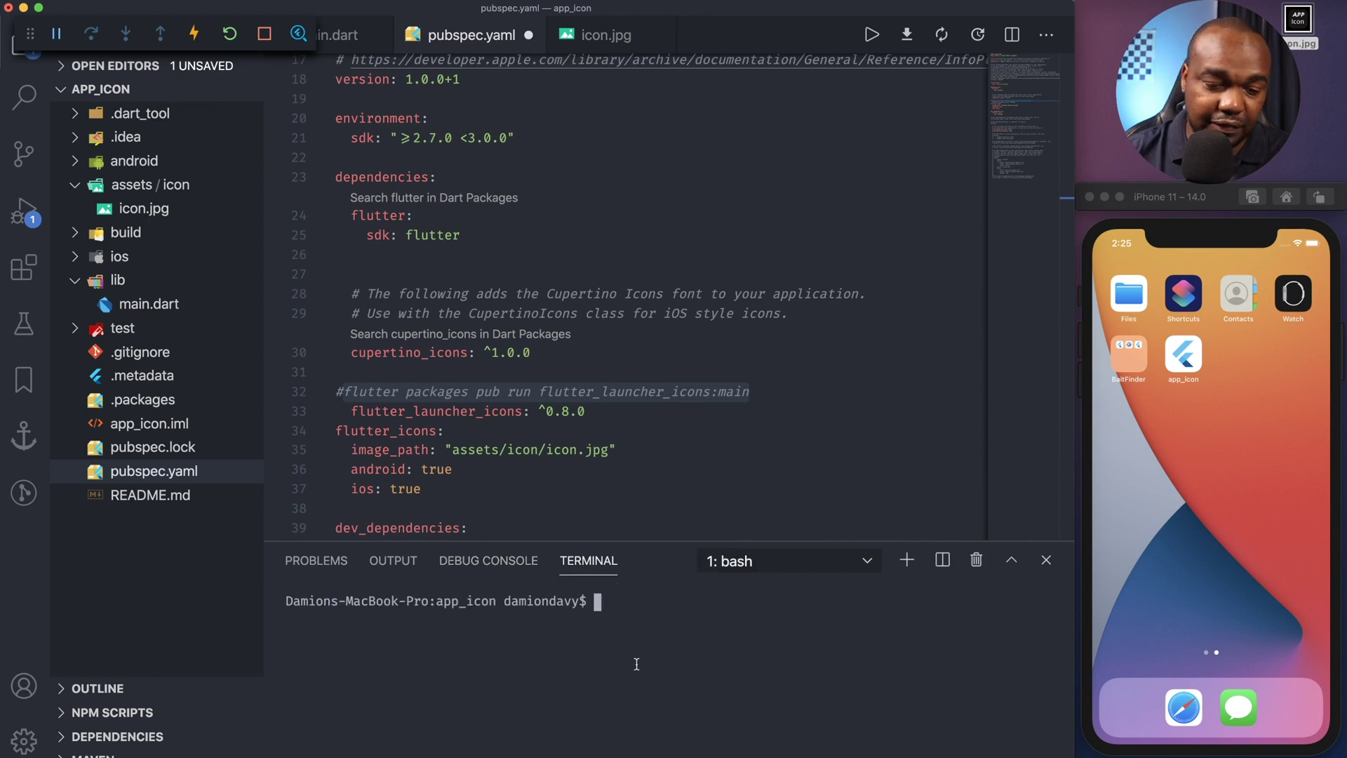
# Run the pasted flutter_launcher_icons command, then save pubspec.yaml to fetch the new package
pyautogui.press('super+v')
pyautogui.press('Return')
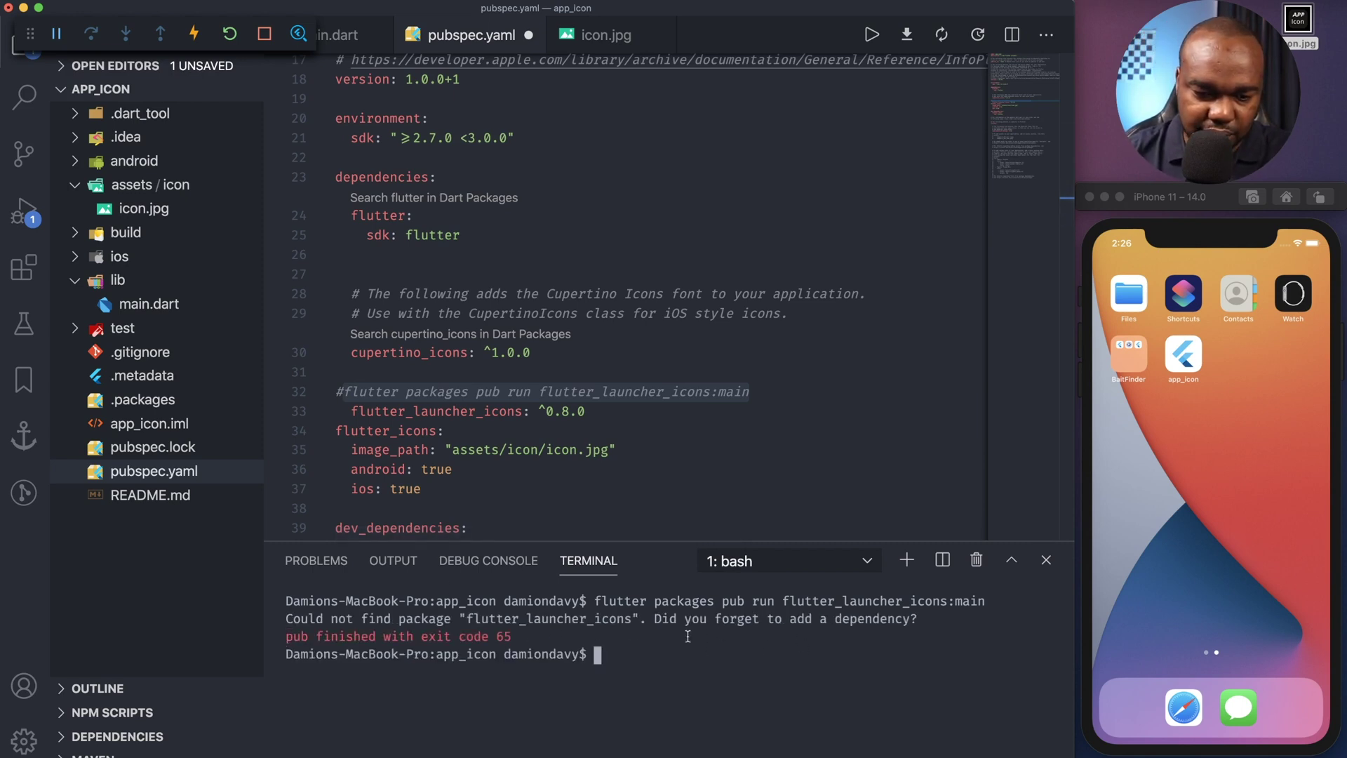
pyautogui.click(843, 395)
pyautogui.press('super+s')
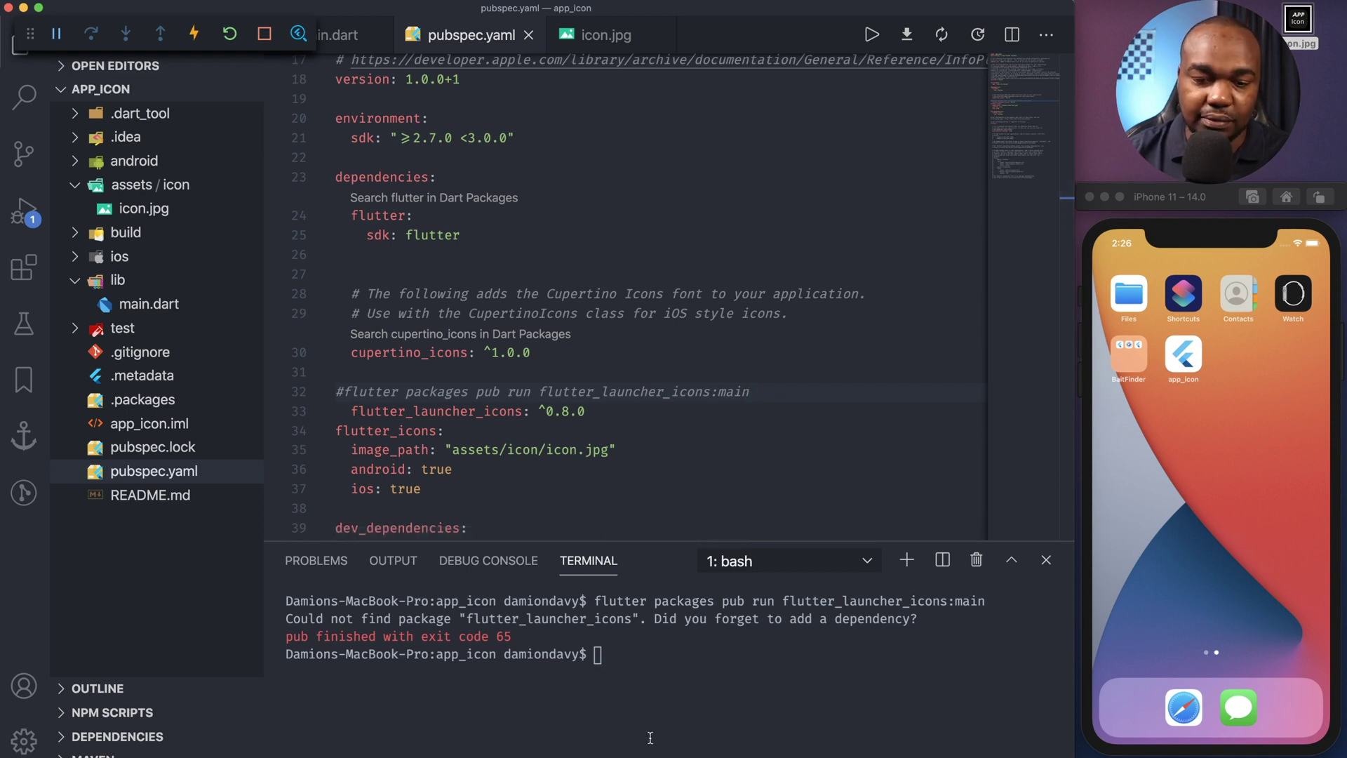
# Rerun the flutter_launcher_icons command and enlarge the terminal to read the generated-icons output
pyautogui.click(697, 717)
pyautogui.press('Up')
pyautogui.press('Return')
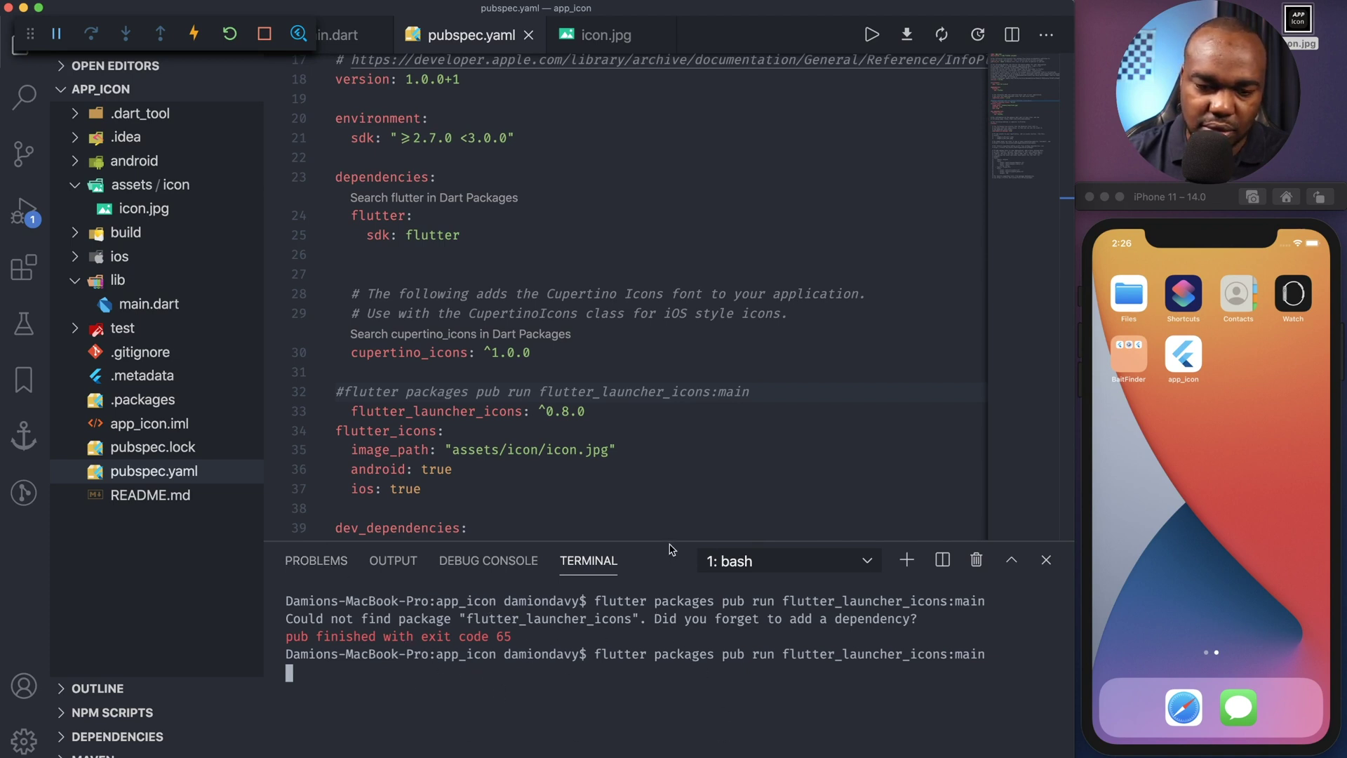
pyautogui.moveTo(671, 542); pyautogui.dragTo(668, 464)
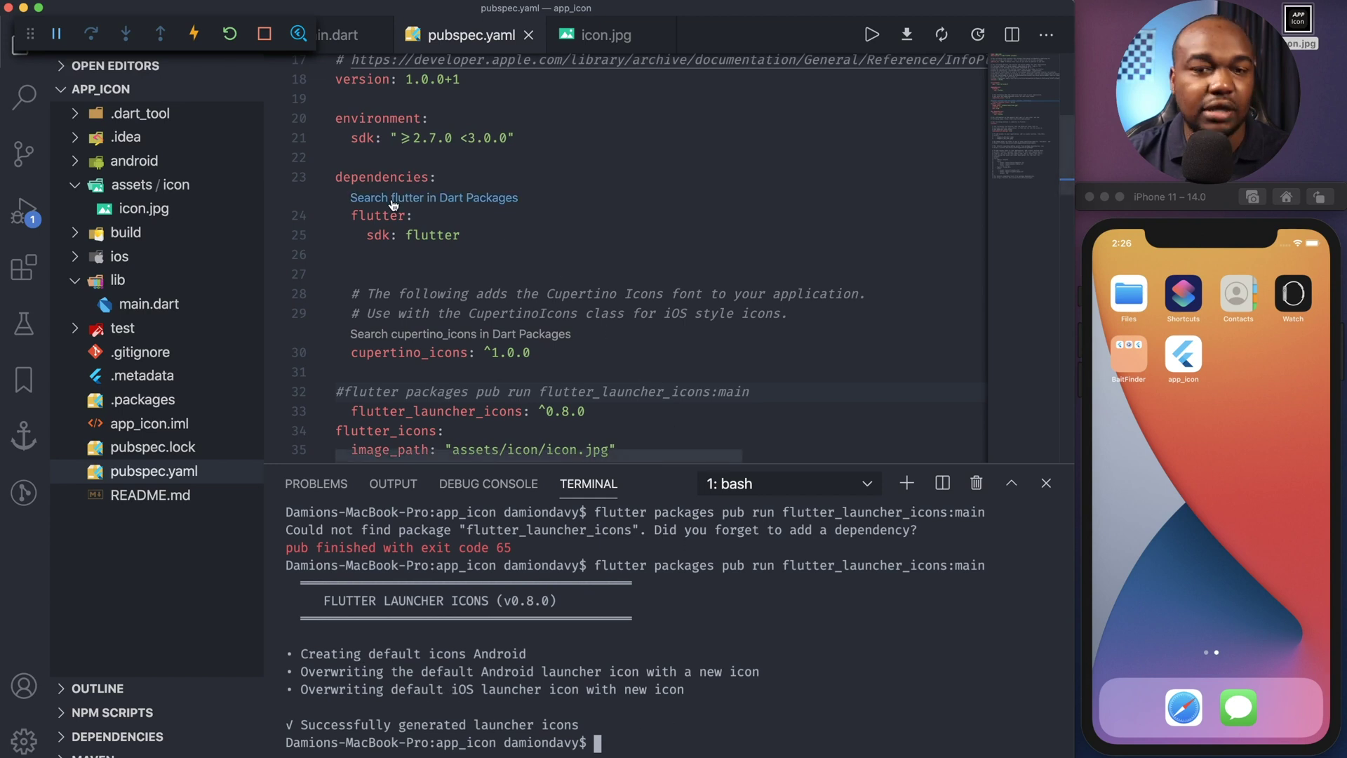
# Stop the current debug session and relaunch the app from main.dart with F5
pyautogui.click(265, 35)
pyautogui.click(321, 38)
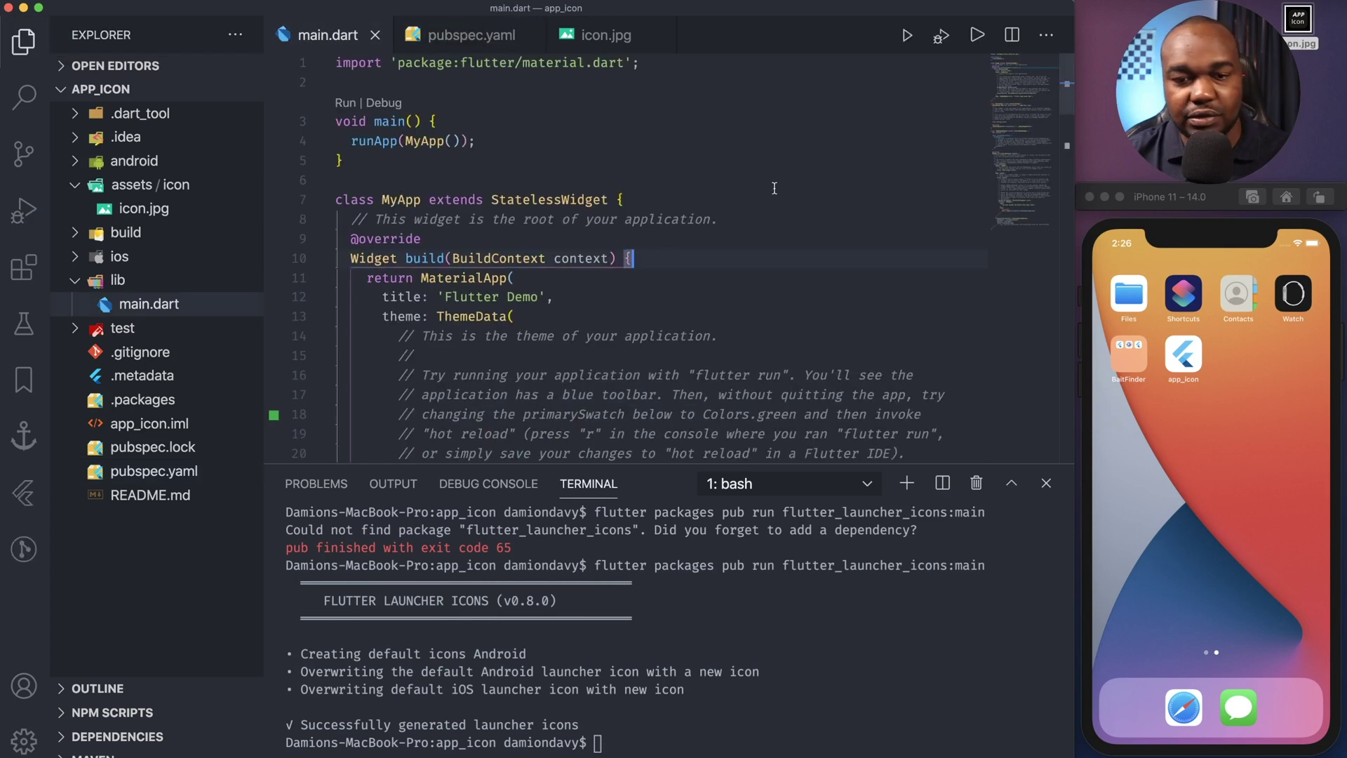
pyautogui.press('F5')
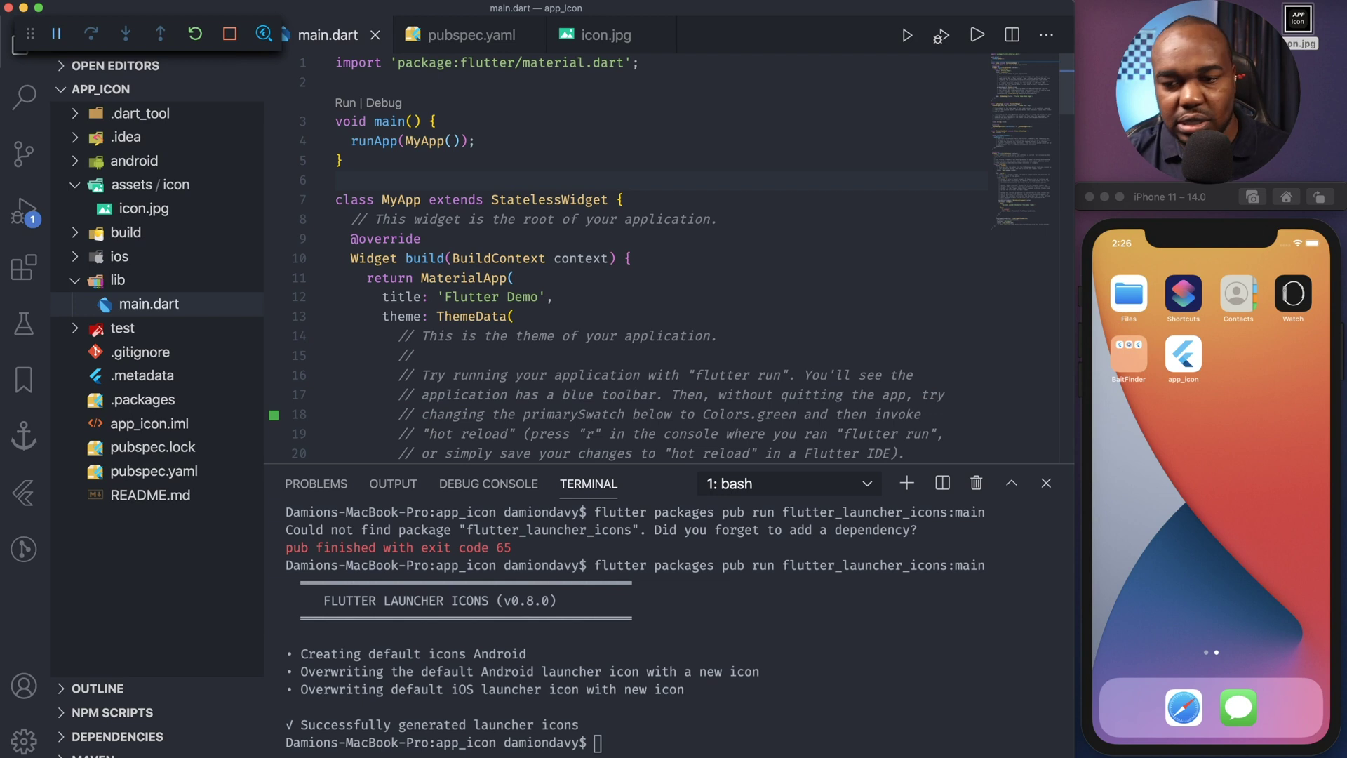